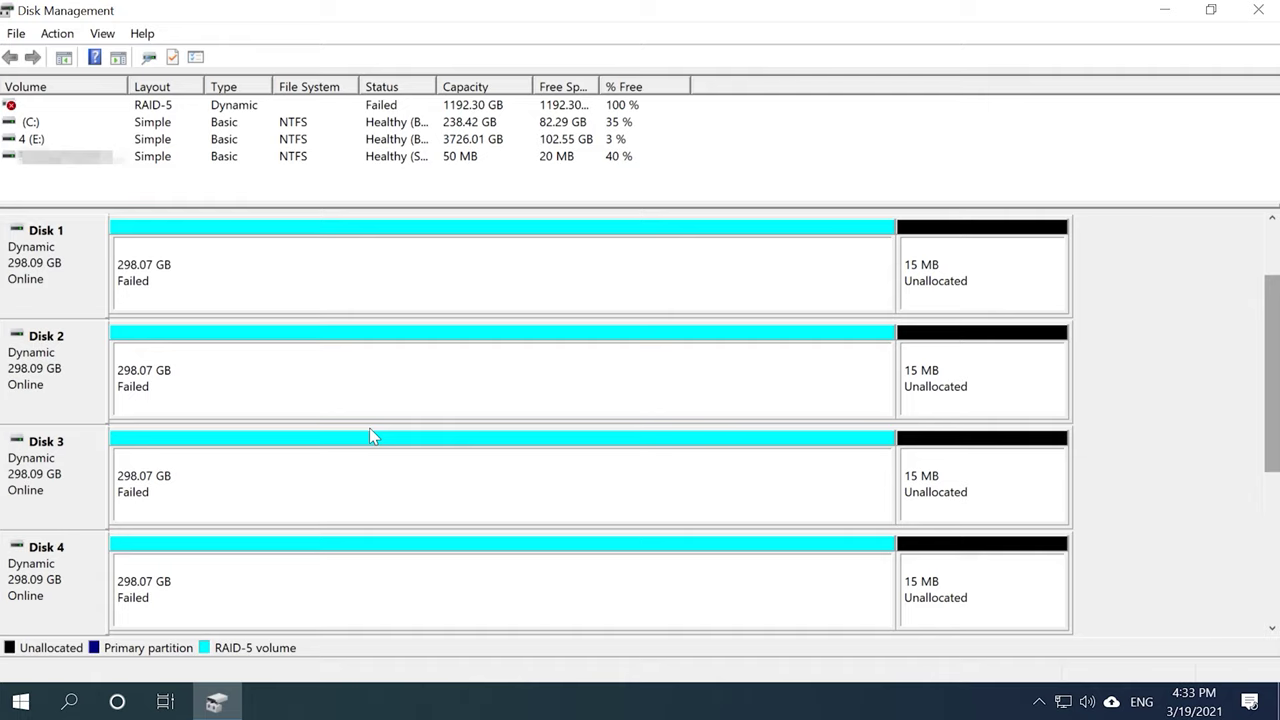
# Launch Hetman RAID Recovery from the desktop and dismiss its RAID Constructor startup wizard
pyautogui.press('super+e')
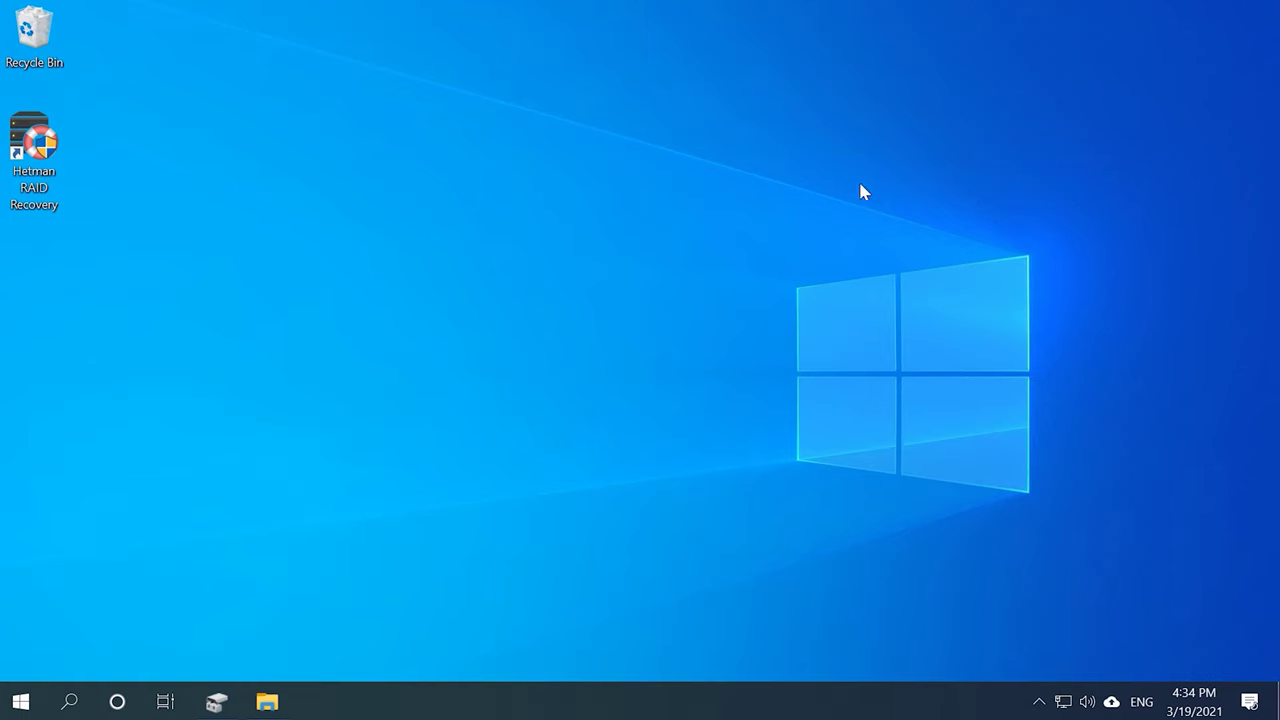
pyautogui.doubleClick(48, 185)
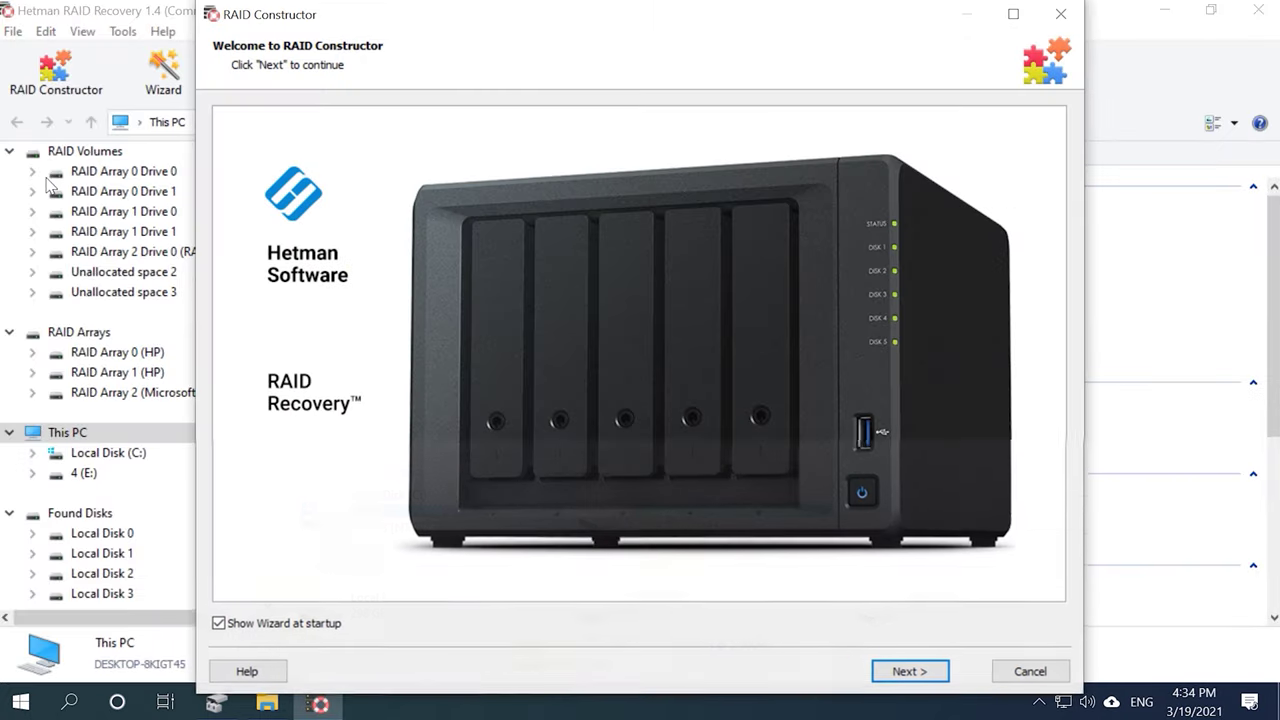
pyautogui.click(1061, 14)
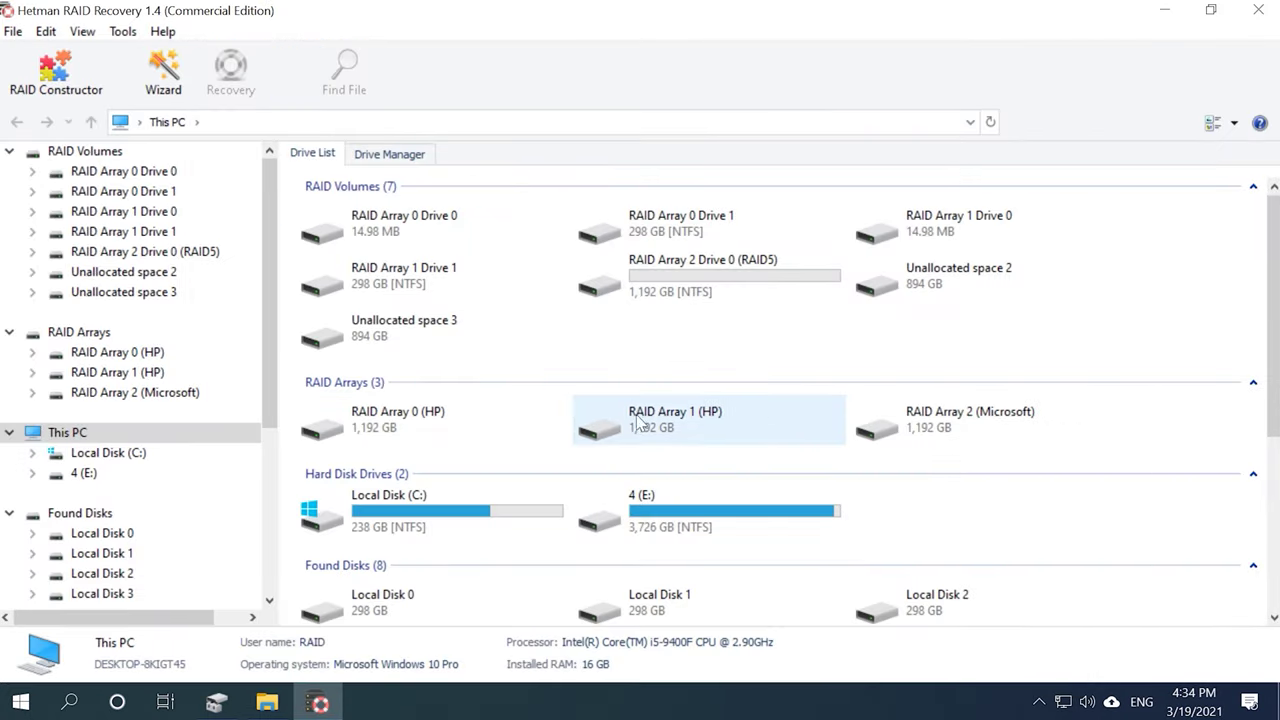
# Examine the properties of the RAID 5 volume, RAID Array 2 Drive 0, and its parent RAID Array 2 (Microsoft)
pyautogui.click(405, 158)
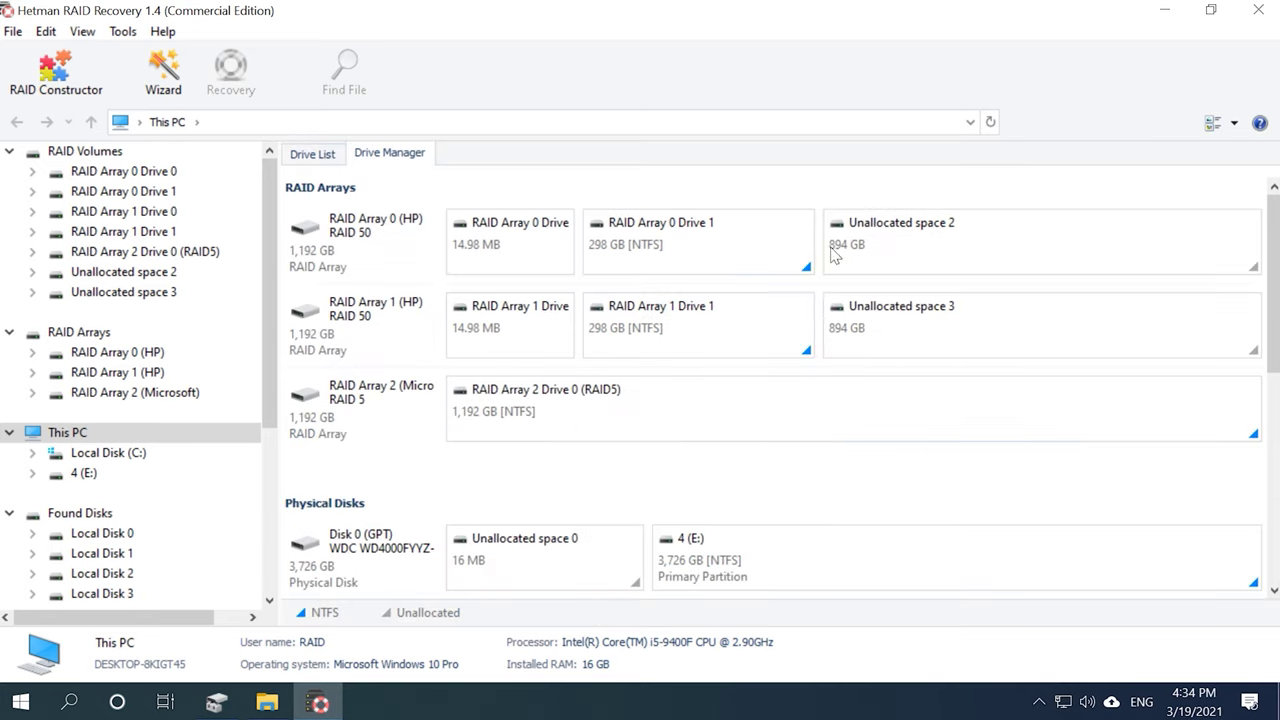
pyautogui.click(483, 411)
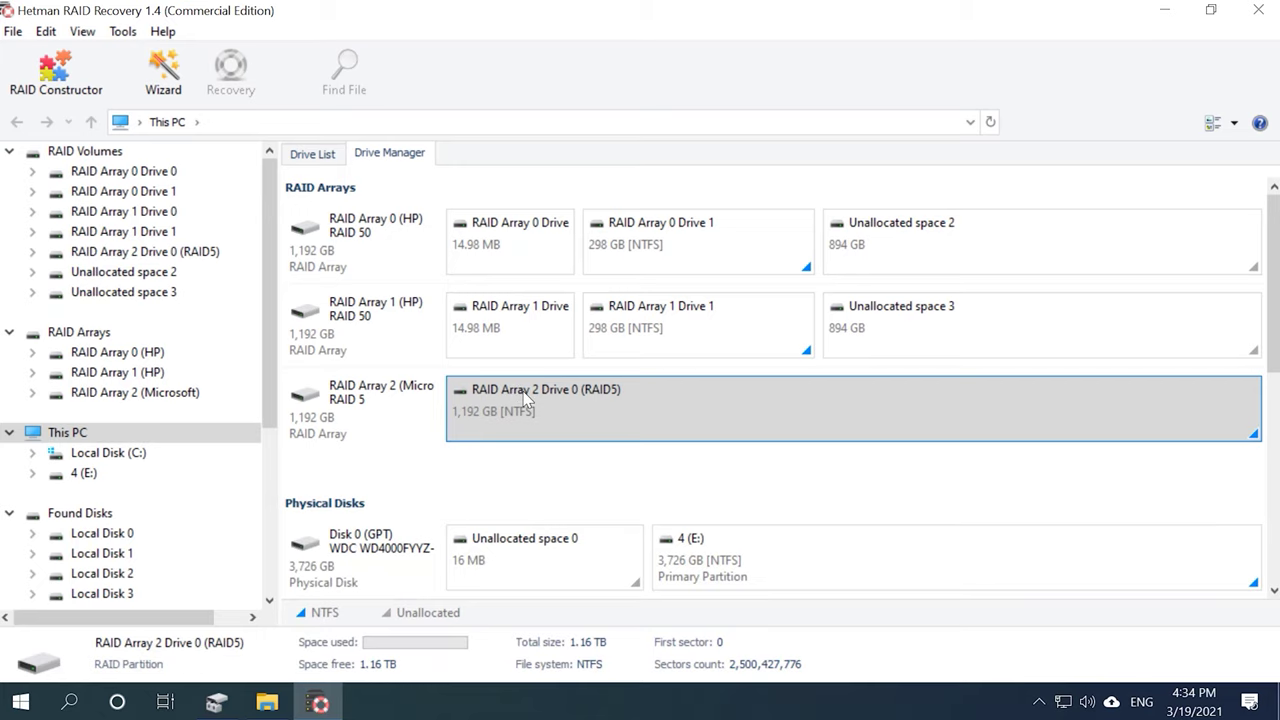
pyautogui.click(314, 154)
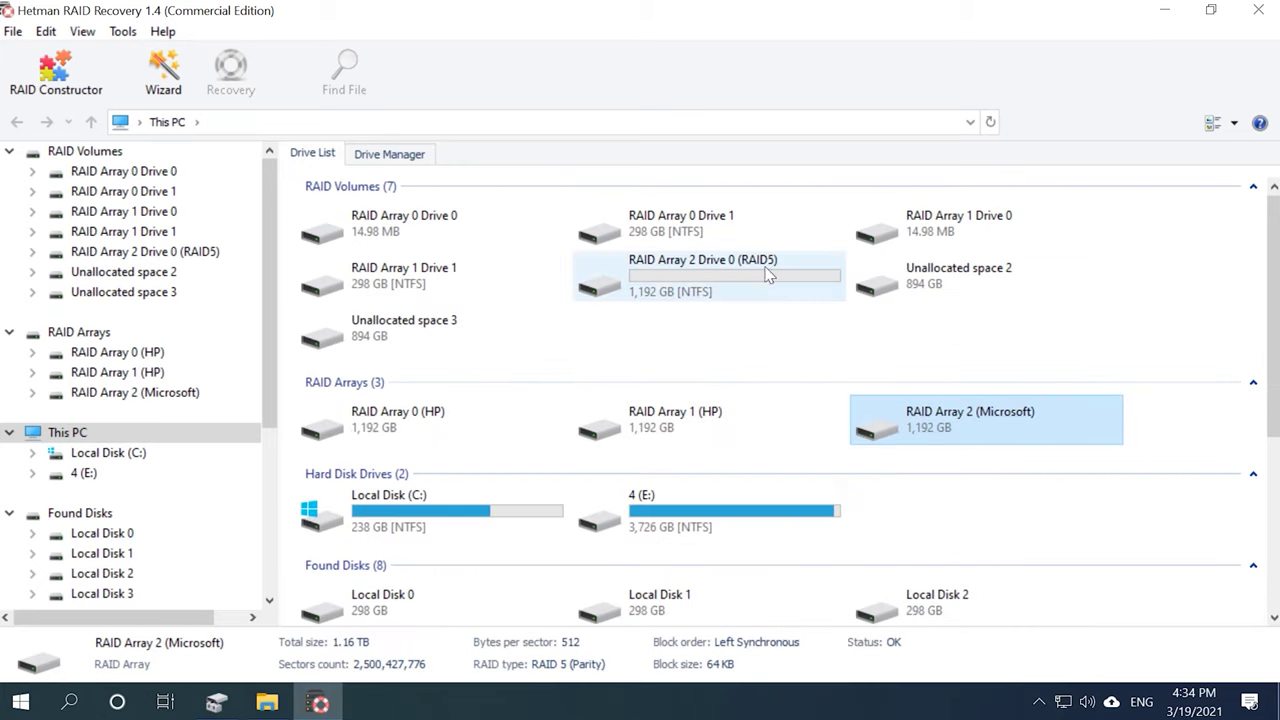
pyautogui.click(697, 295)
pyautogui.click(932, 420)
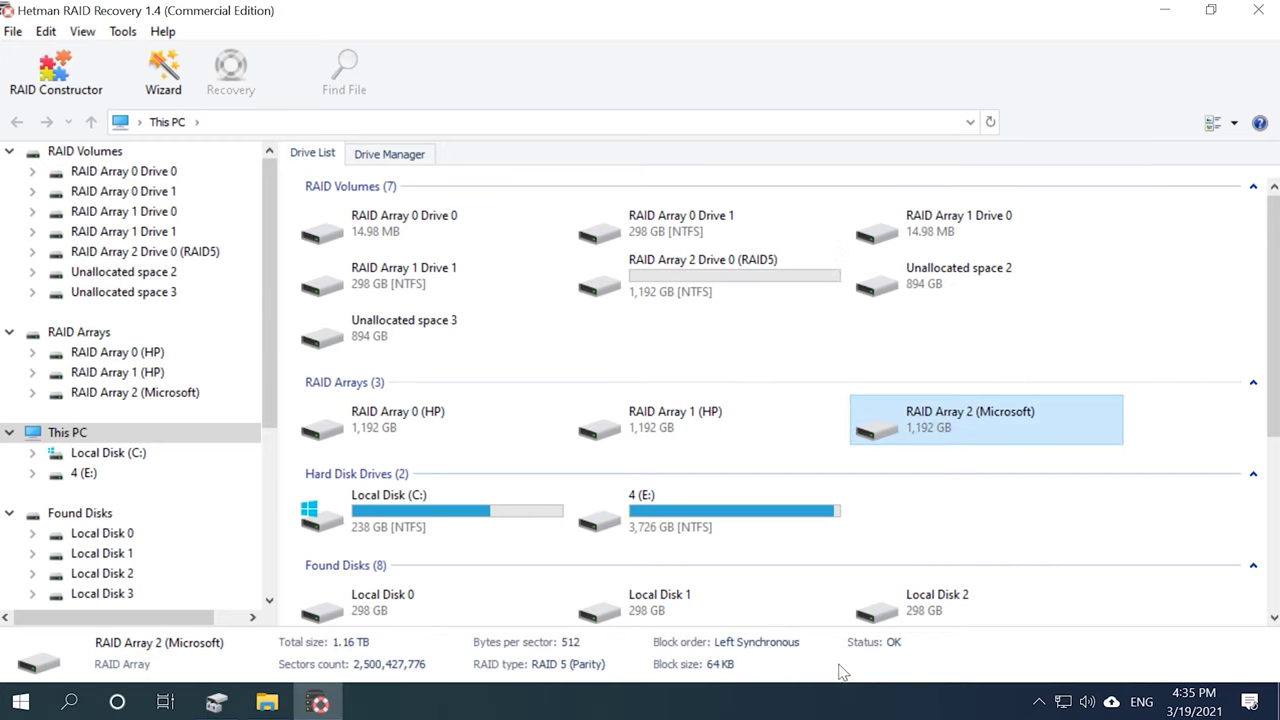
# Run a fast scan of RAID Array 2 Drive 0 (RAID5) and show the found files as thumbnails
pyautogui.click(389, 154)
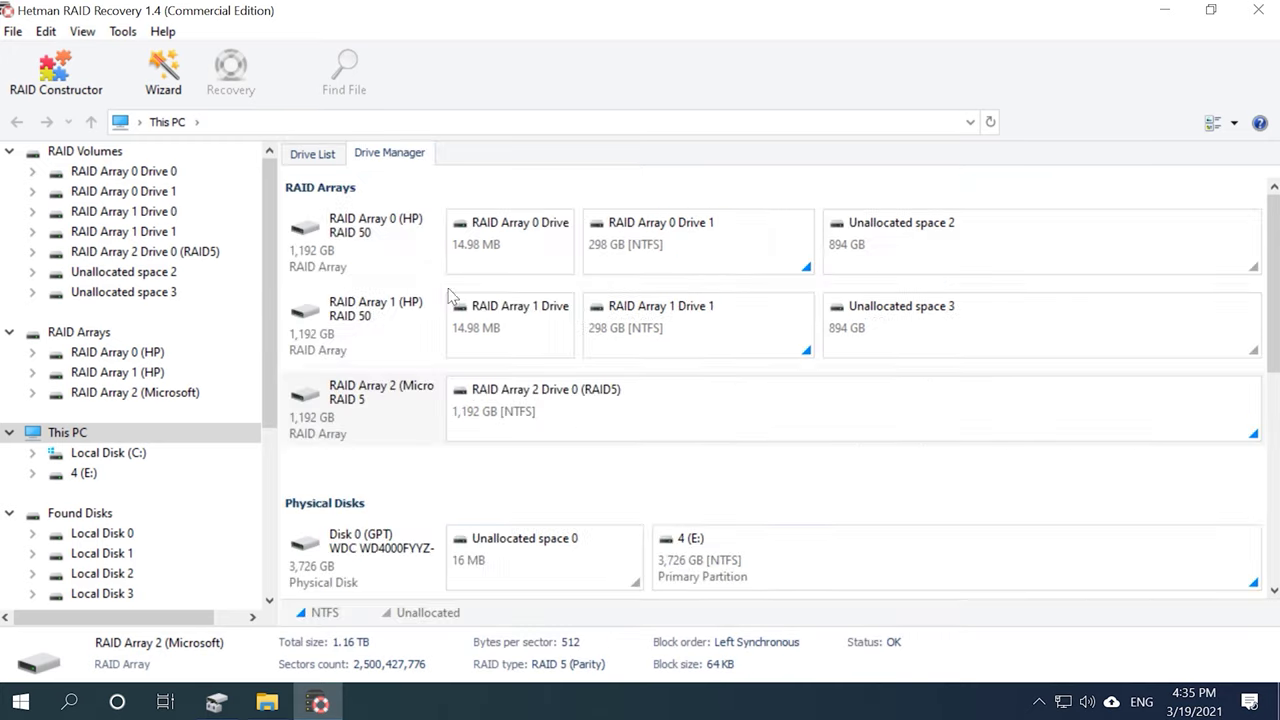
pyautogui.click(548, 406)
pyautogui.rightClick(564, 405)
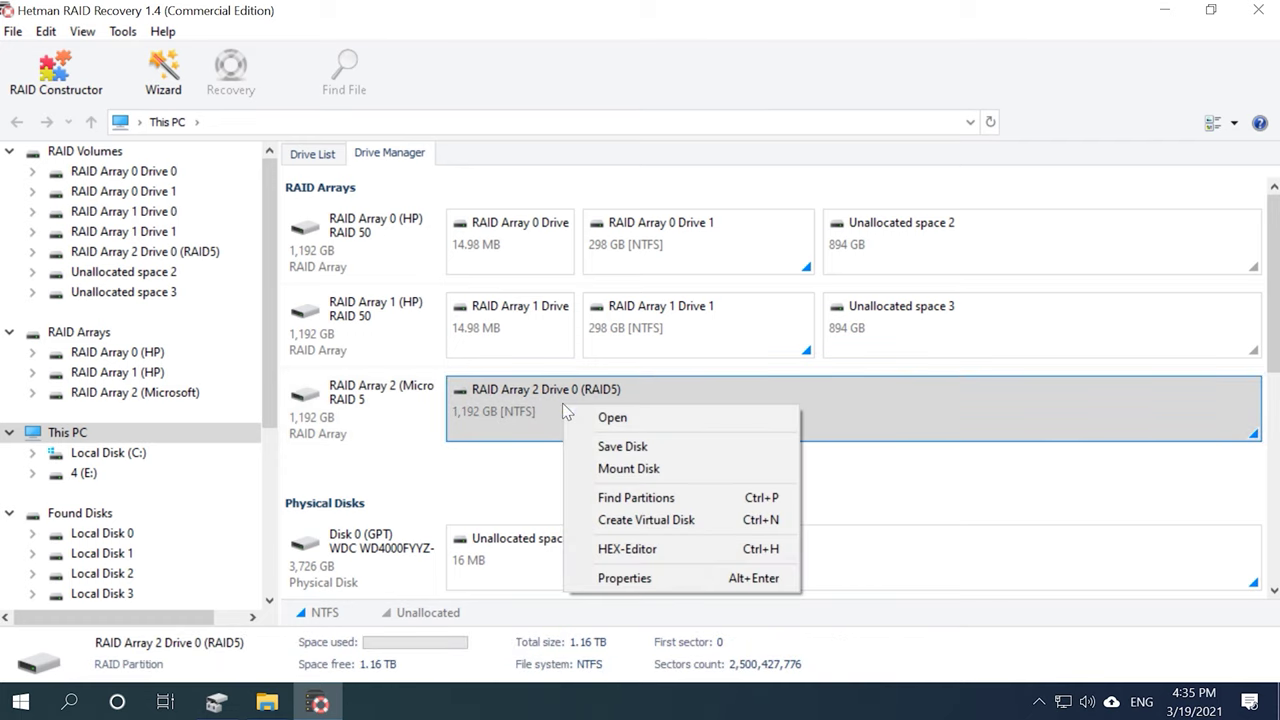
pyautogui.click(673, 420)
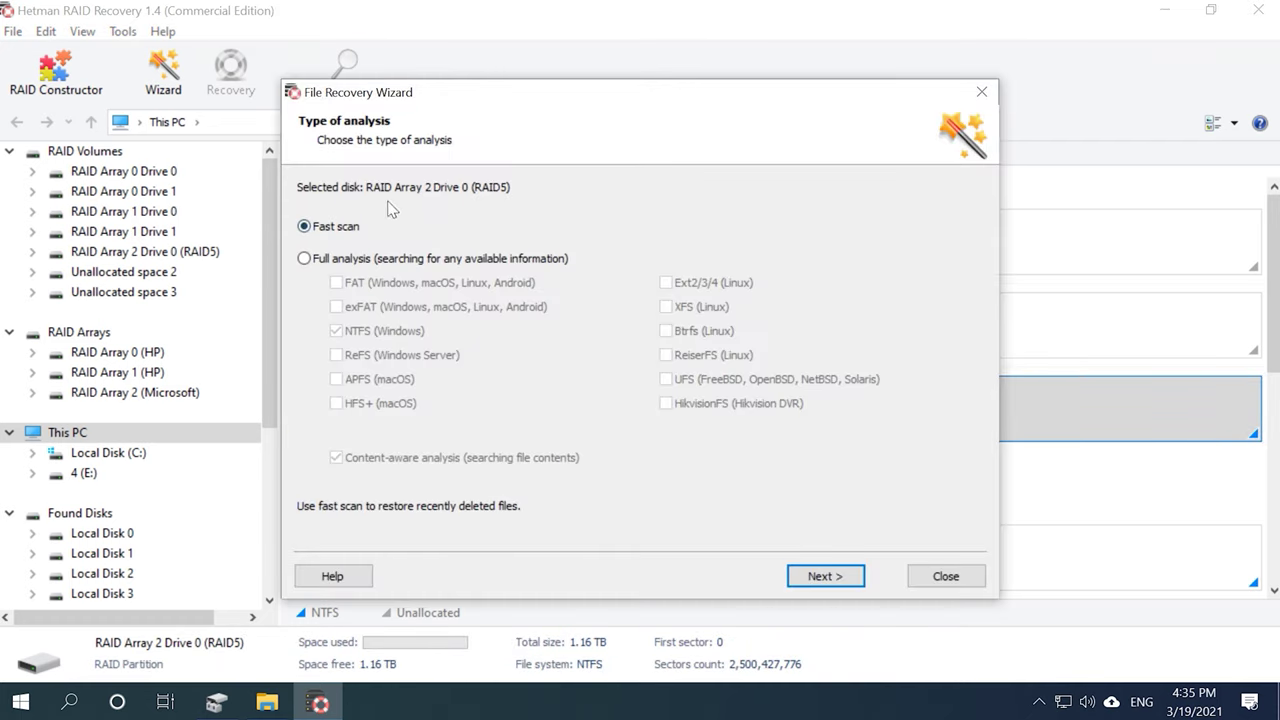
pyautogui.click(817, 577)
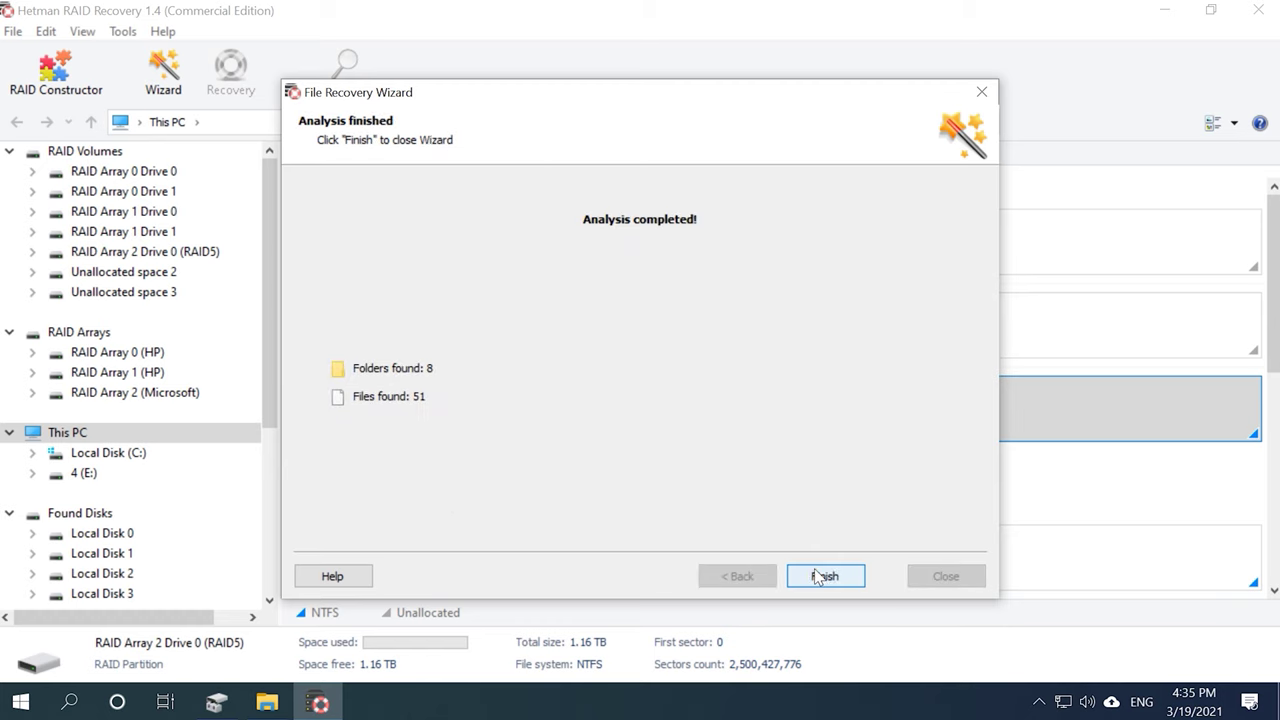
pyautogui.click(822, 578)
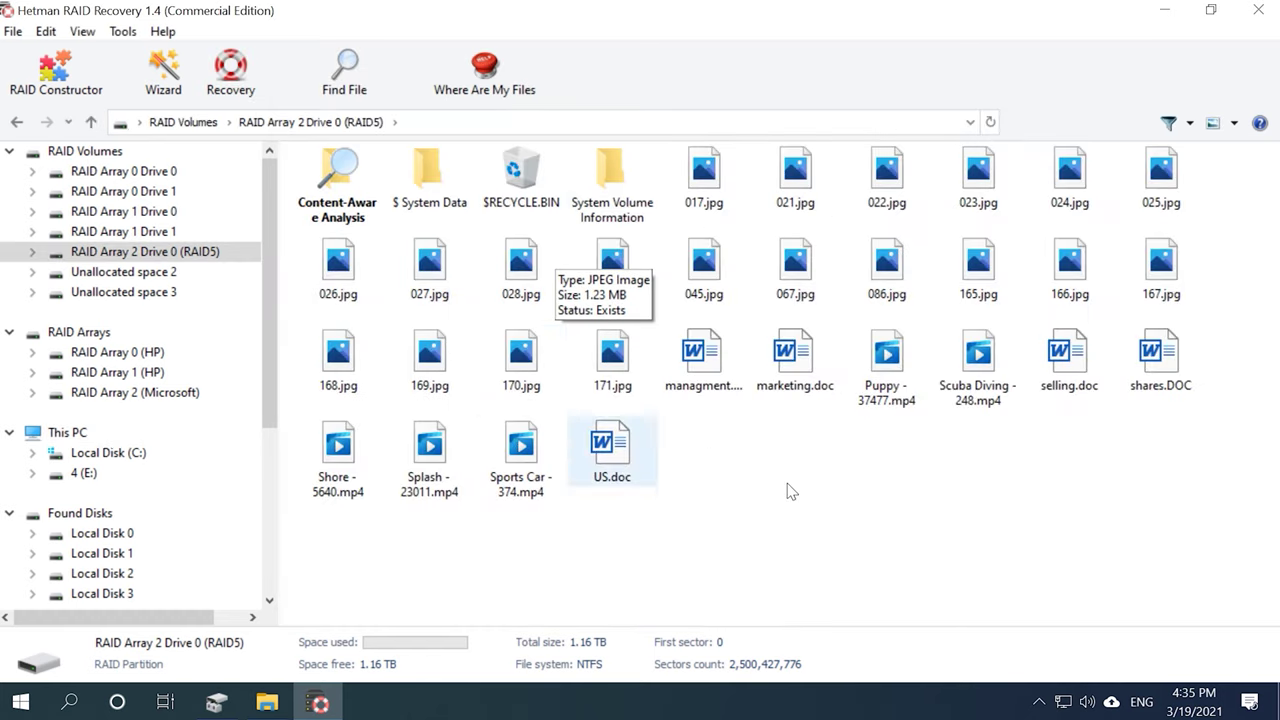
pyautogui.click(1234, 122)
pyautogui.click(1230, 150)
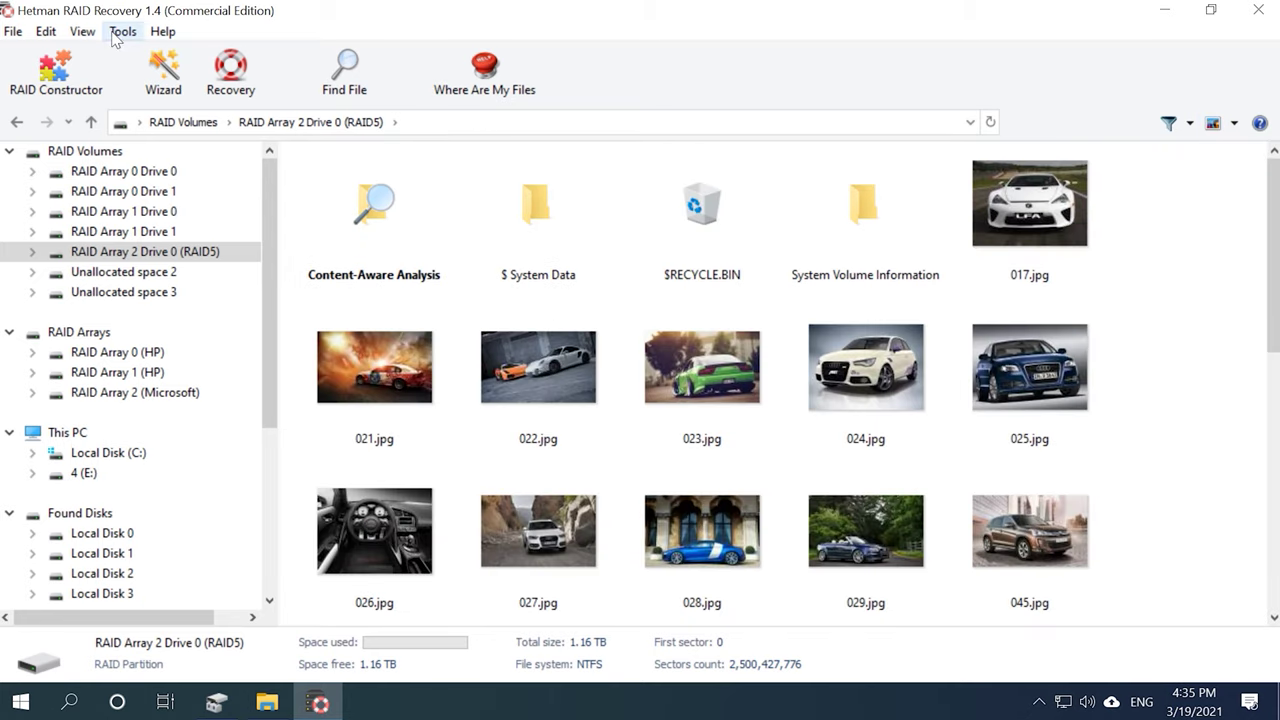
# Analyse RAID Array 2 Drive 0 again using full analysis for NTFS, with content-aware analysis turned off
pyautogui.rightClick(200, 252)
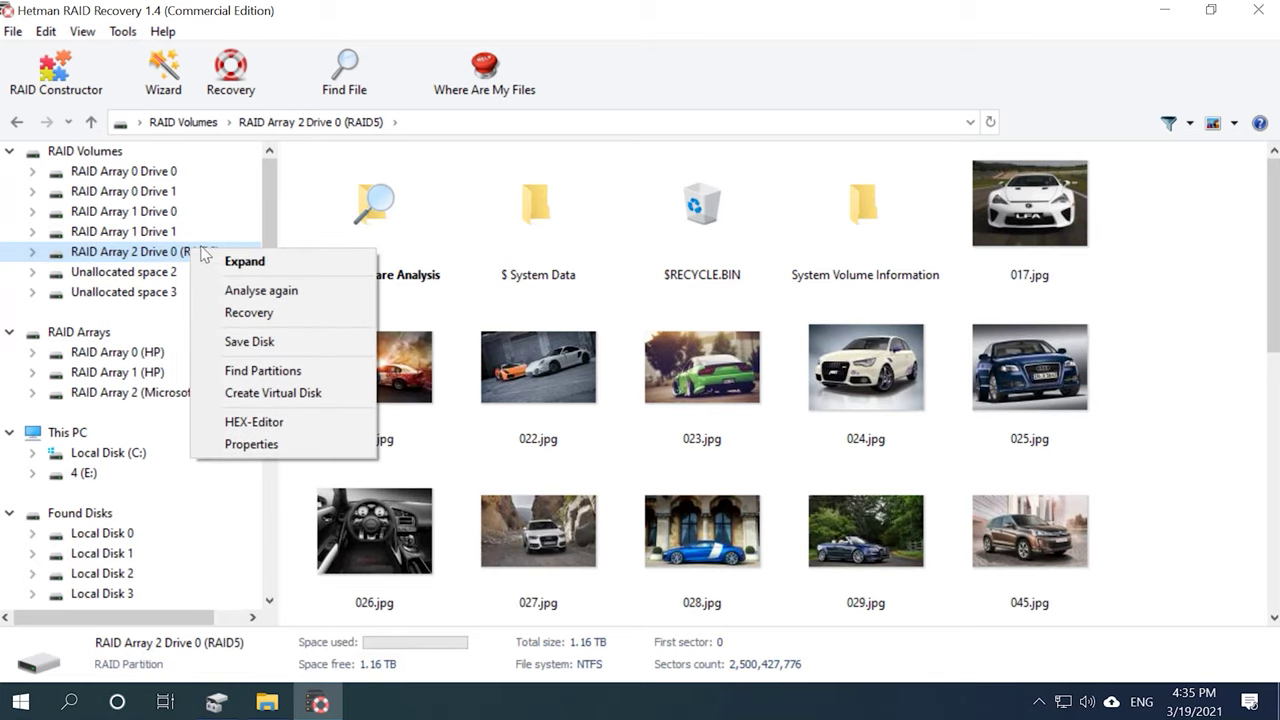
pyautogui.click(298, 296)
pyautogui.click(366, 260)
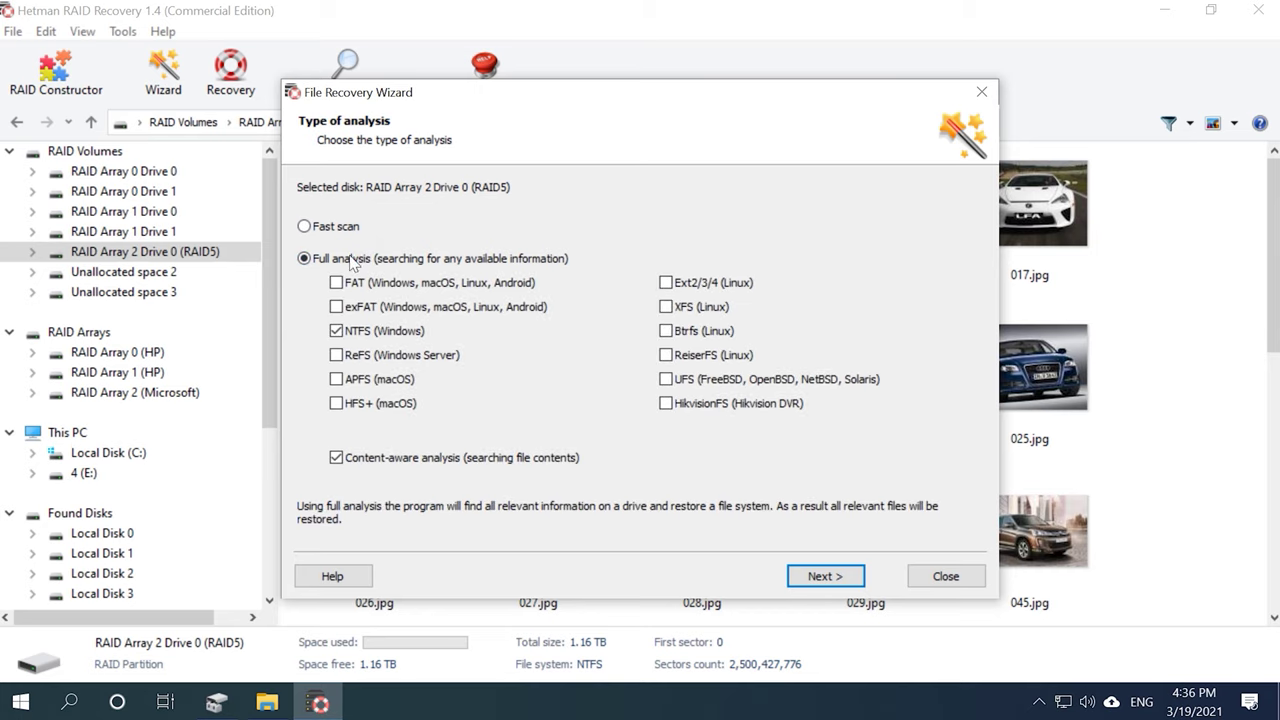
pyautogui.click(337, 458)
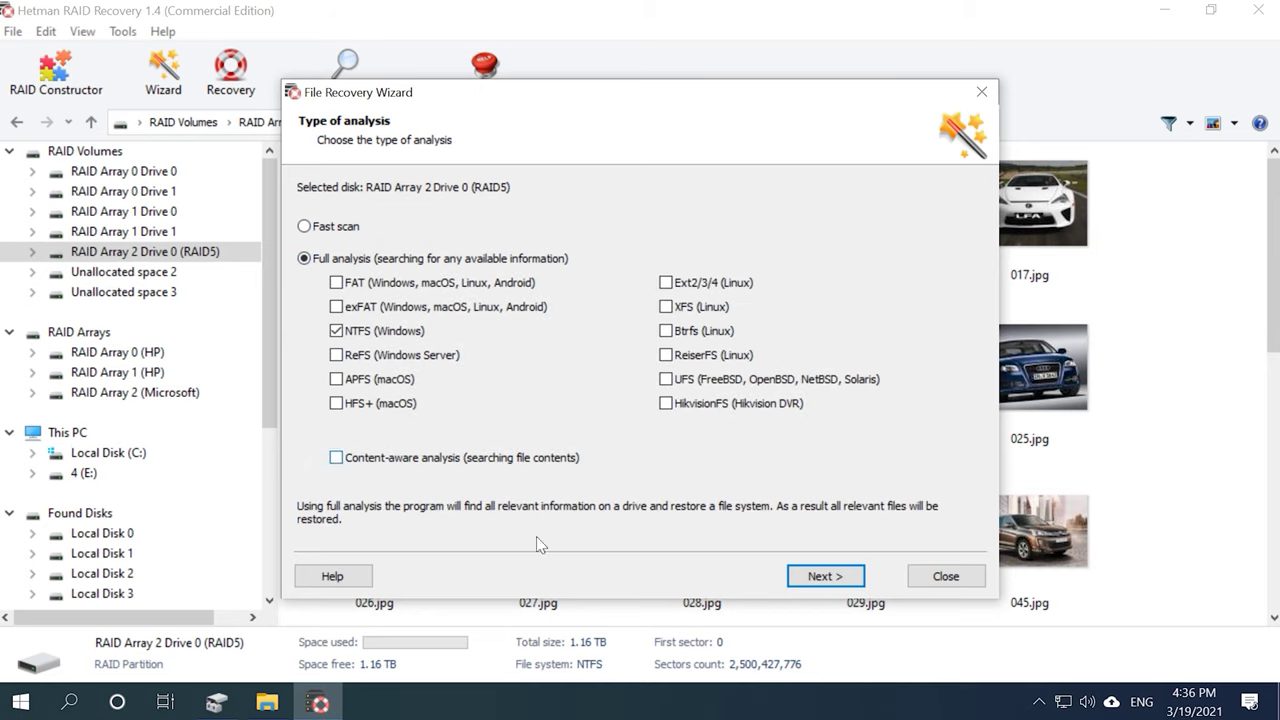
pyautogui.click(826, 577)
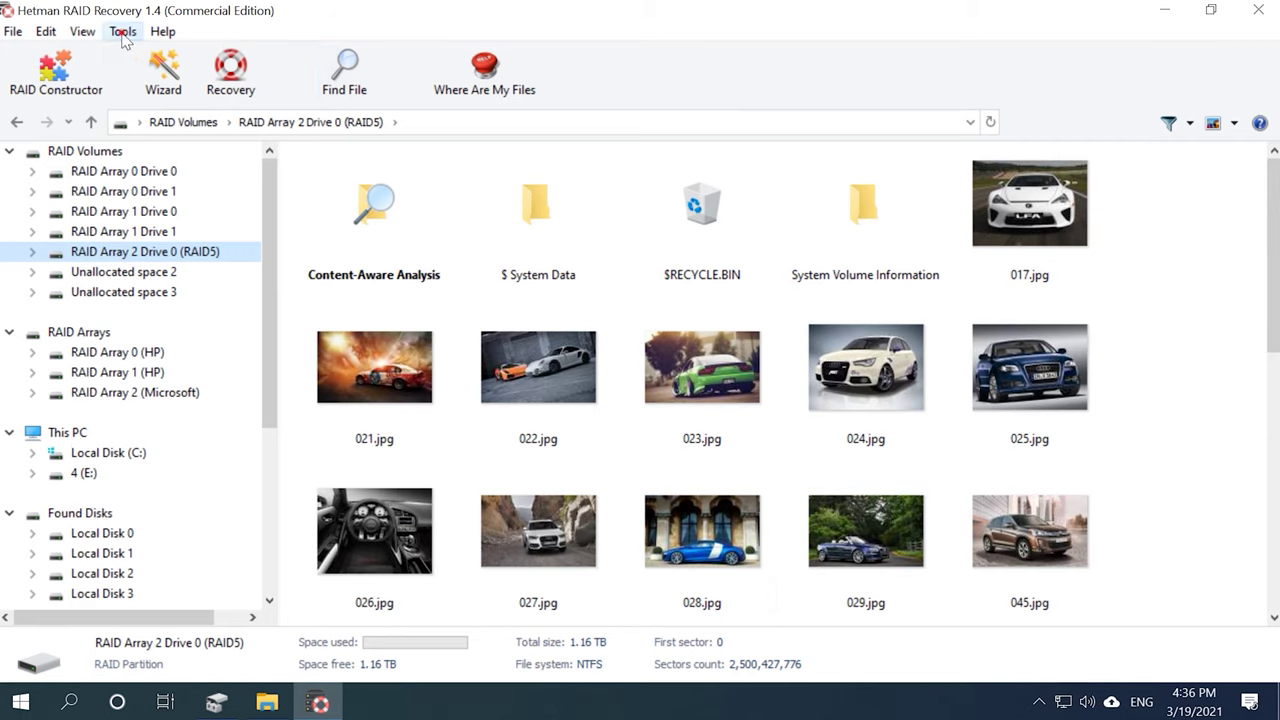
# Enable the Preview pane and preview several of the found pictures, including 167.jpg
pyautogui.click(124, 32)
pyautogui.moveTo(82, 31)
pyautogui.moveTo(190, 54)
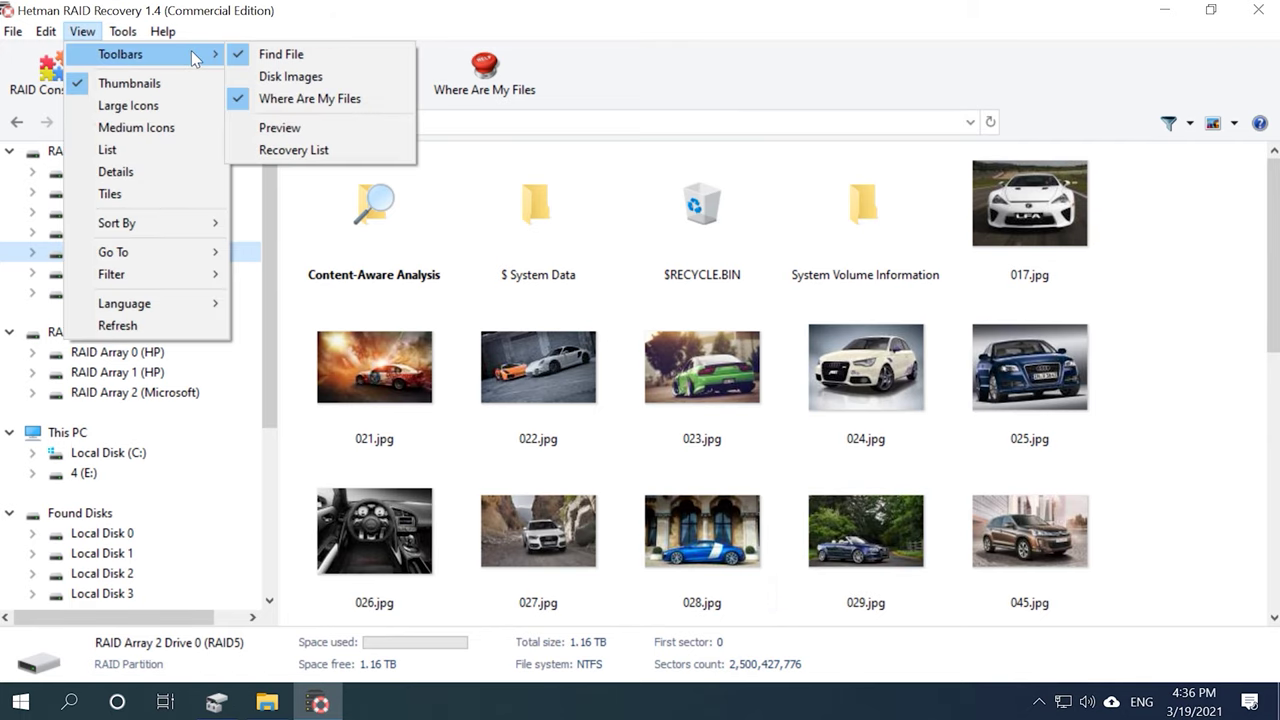
pyautogui.click(298, 136)
pyautogui.click(690, 352)
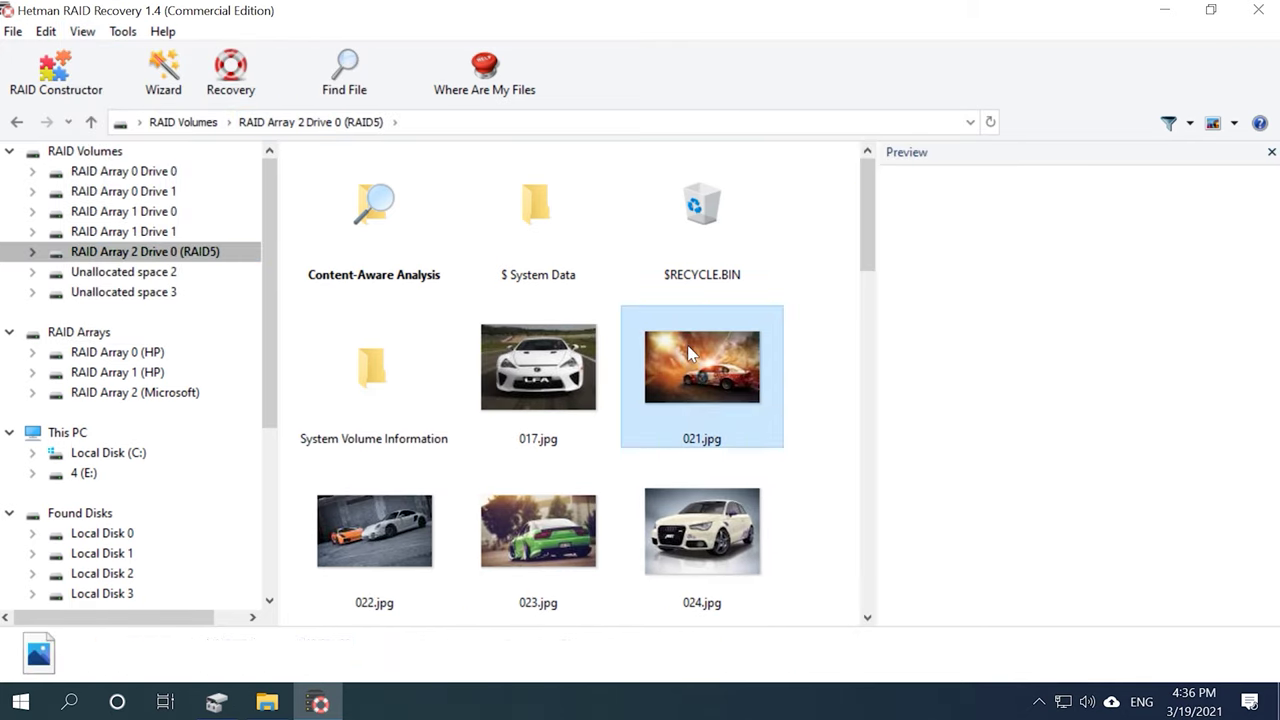
pyautogui.press('Left')
pyautogui.press('Down')
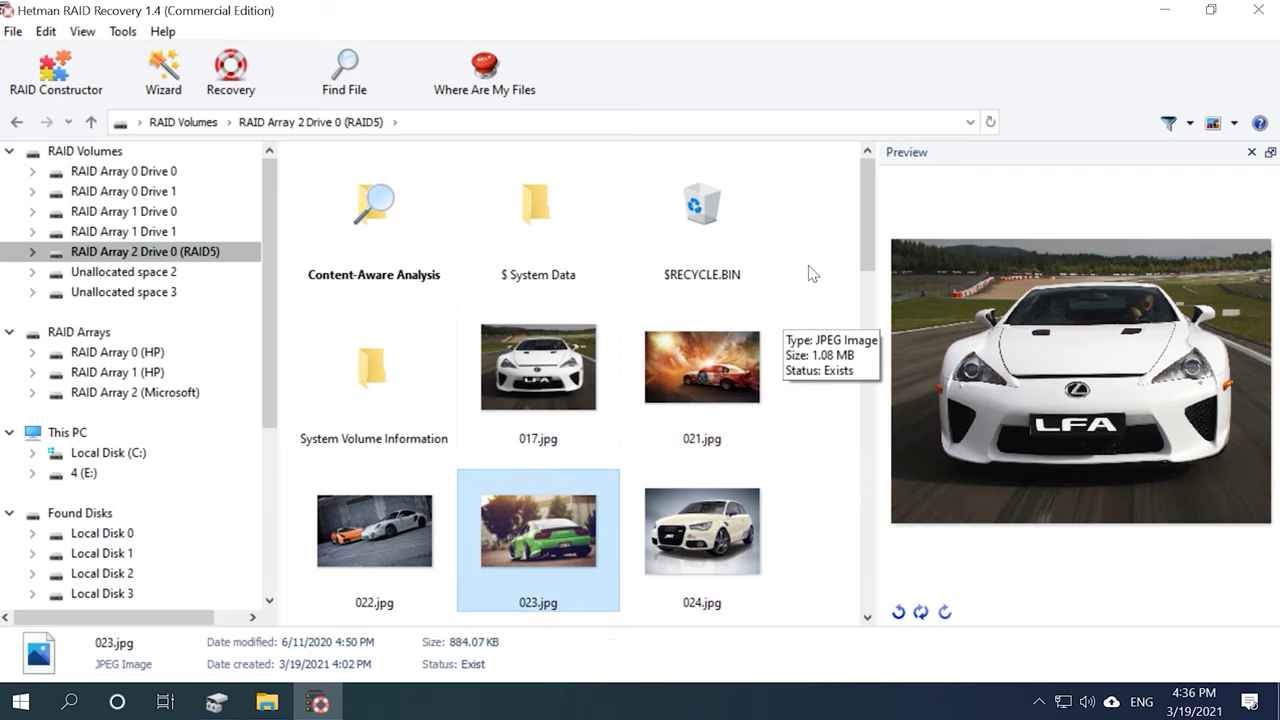
pyautogui.moveTo(866, 229); pyautogui.dragTo(866, 430)
pyautogui.click(660, 490)
pyautogui.click(557, 375)
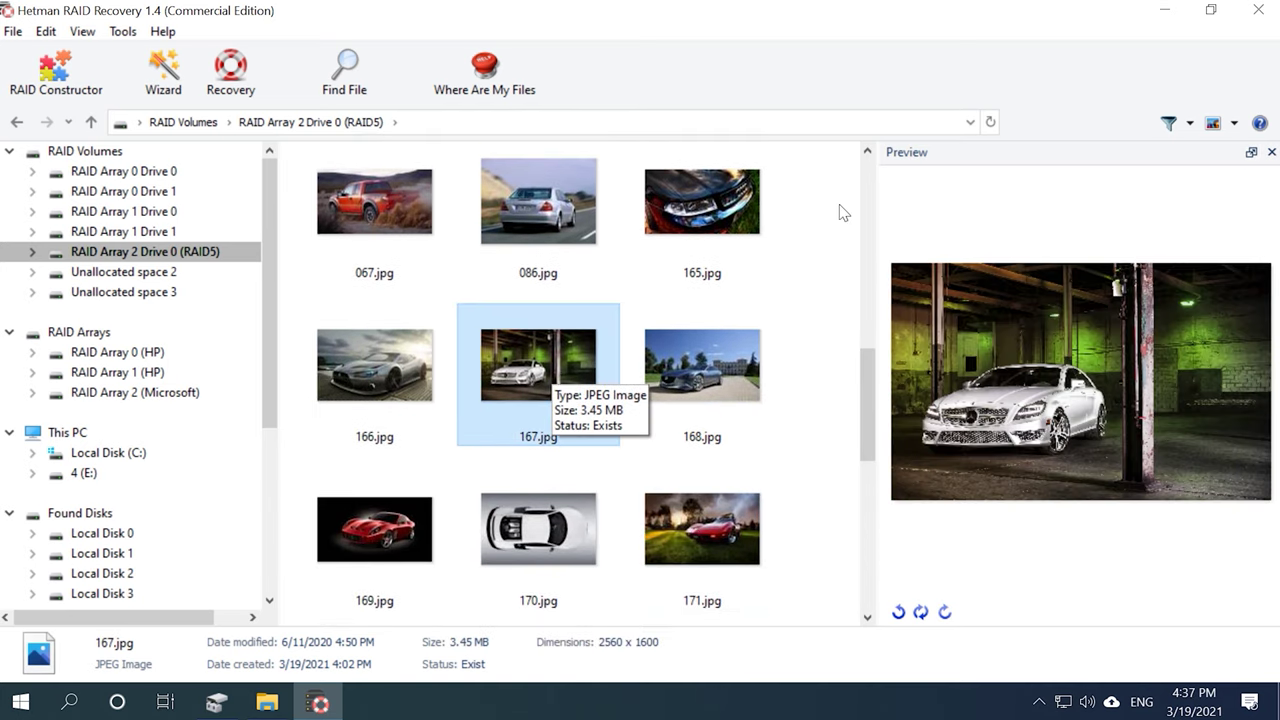
# Recover 067.jpg, 086.jpg and 165.jpg through 168.jpg to the hard disk, into a new folder on the desktop
pyautogui.moveTo(831, 202); pyautogui.dragTo(380, 380)
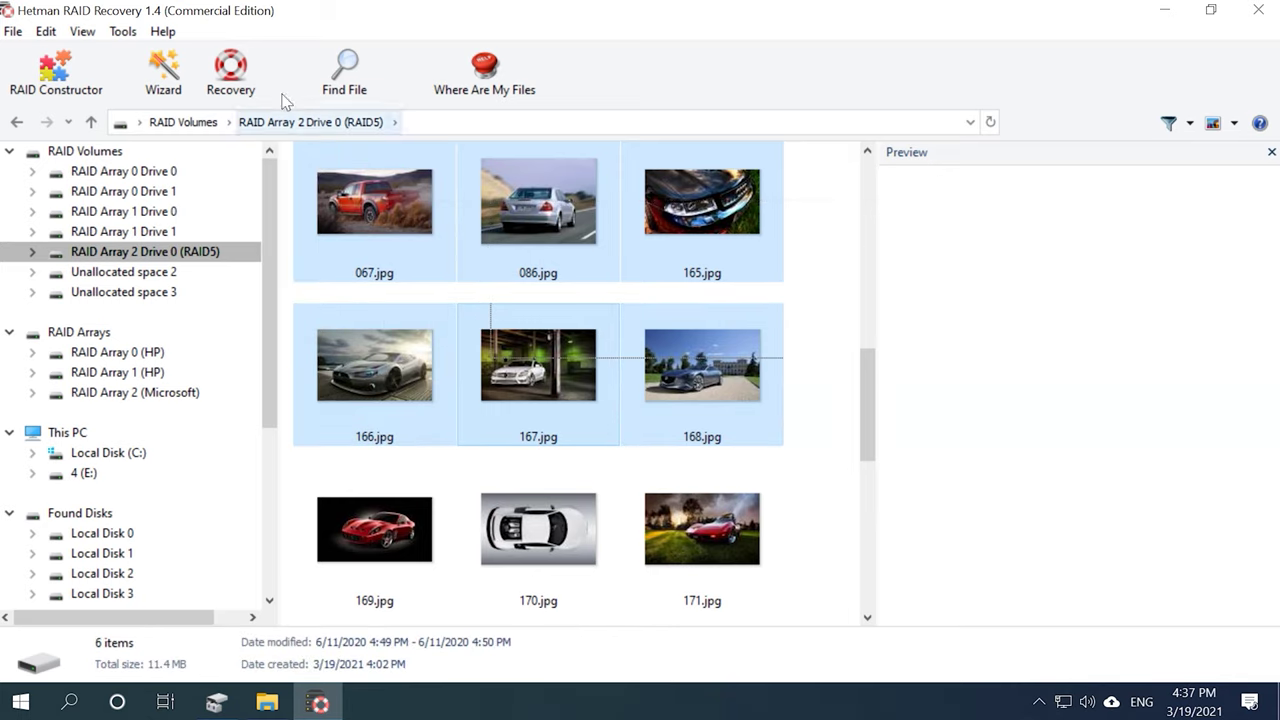
pyautogui.click(240, 78)
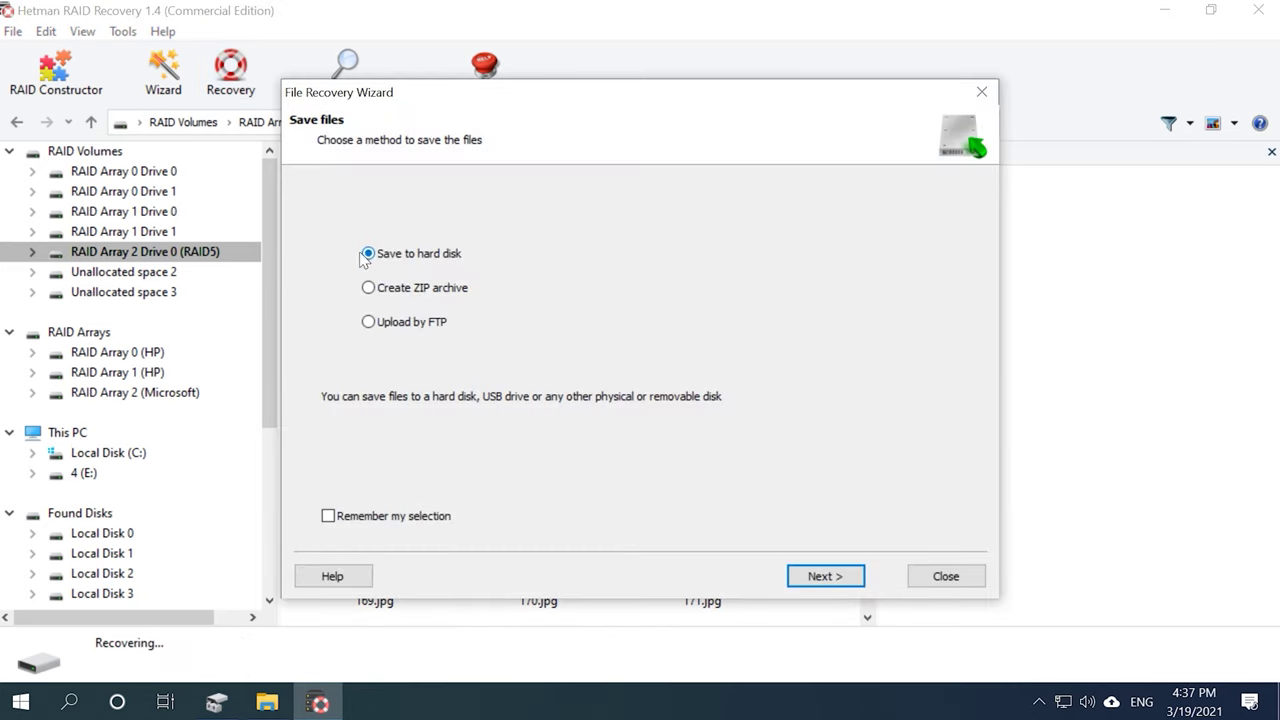
pyautogui.click(825, 576)
pyautogui.click(921, 238)
pyautogui.click(543, 492)
pyautogui.click(652, 492)
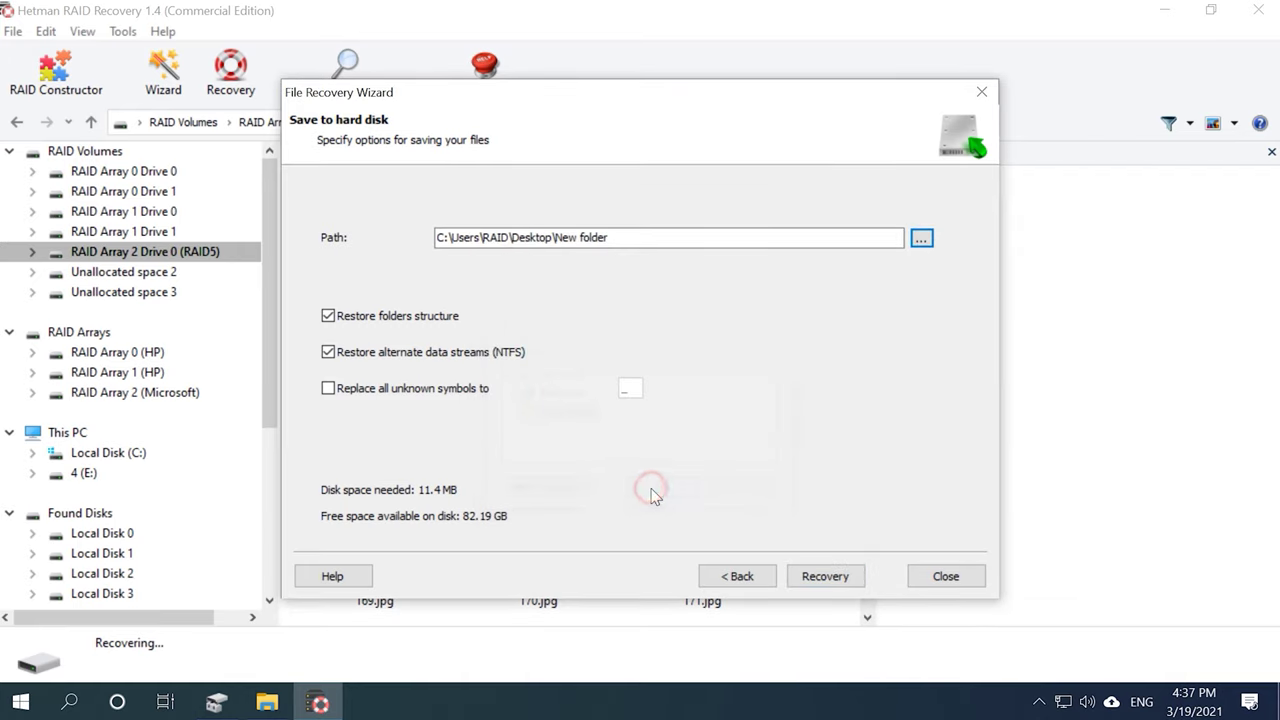
pyautogui.click(825, 576)
pyautogui.click(825, 577)
# Open New folder on the desktop and change its file view to inspect the recovered pictures
pyautogui.click(1164, 10)
pyautogui.doubleClick(32, 248)
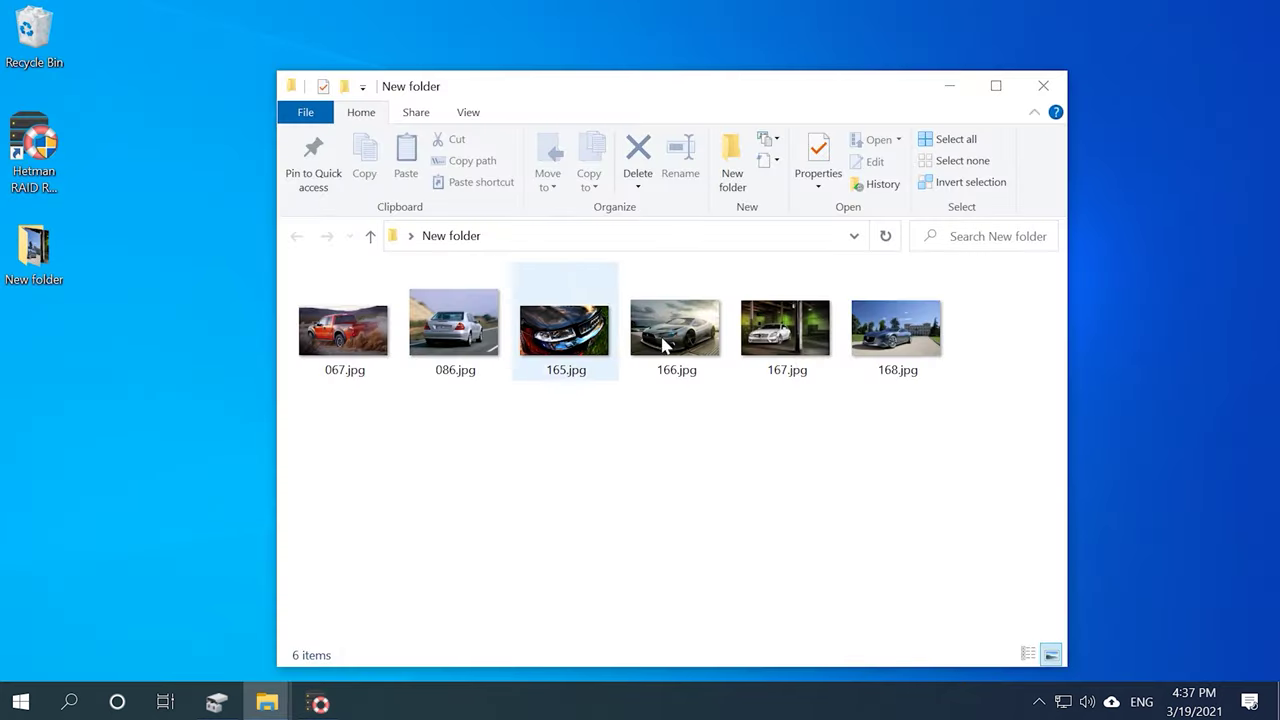
pyautogui.click(468, 113)
pyautogui.click(488, 141)
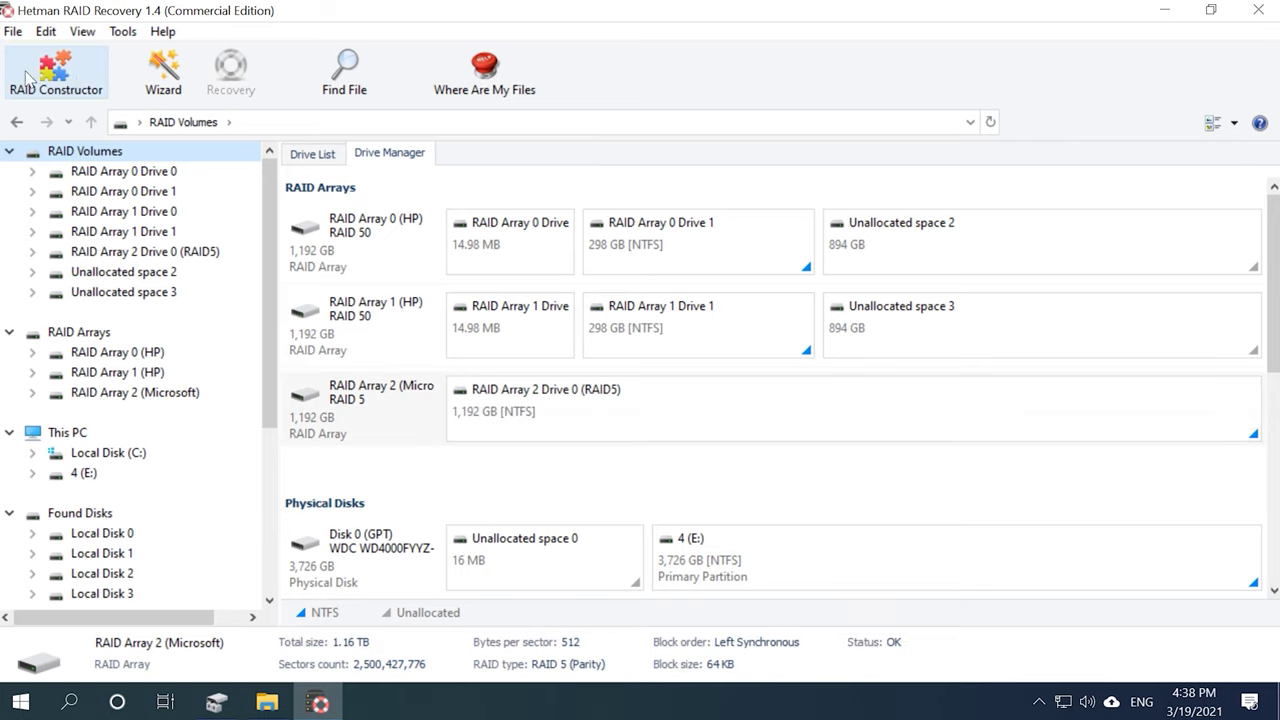
# Start the RAID Constructor and choose Manual mode for adding the array
pyautogui.click(58, 72)
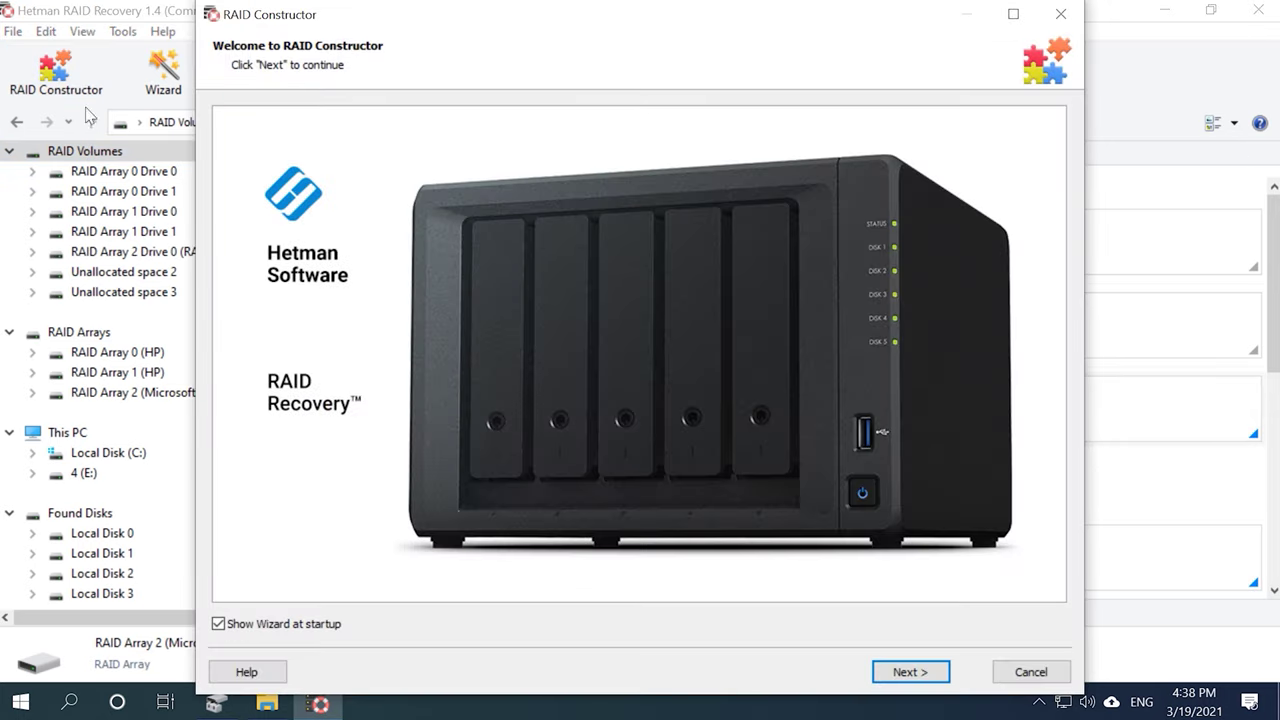
pyautogui.click(910, 672)
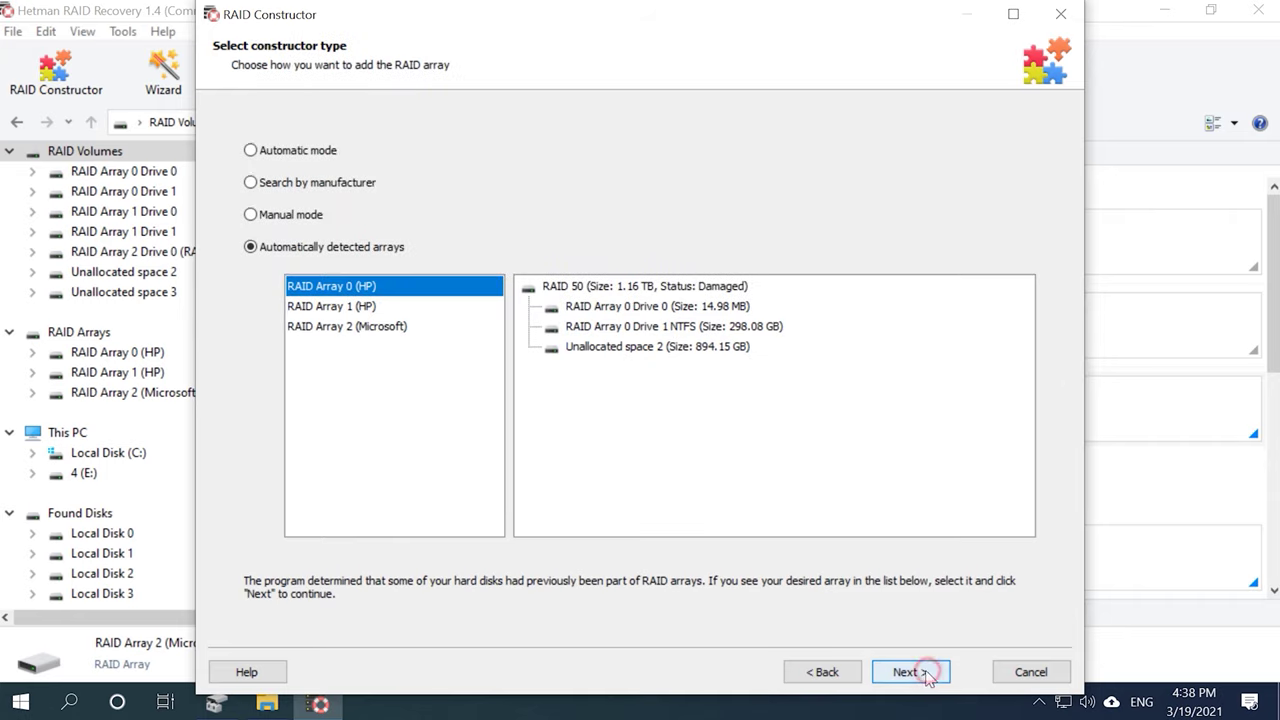
pyautogui.click(290, 215)
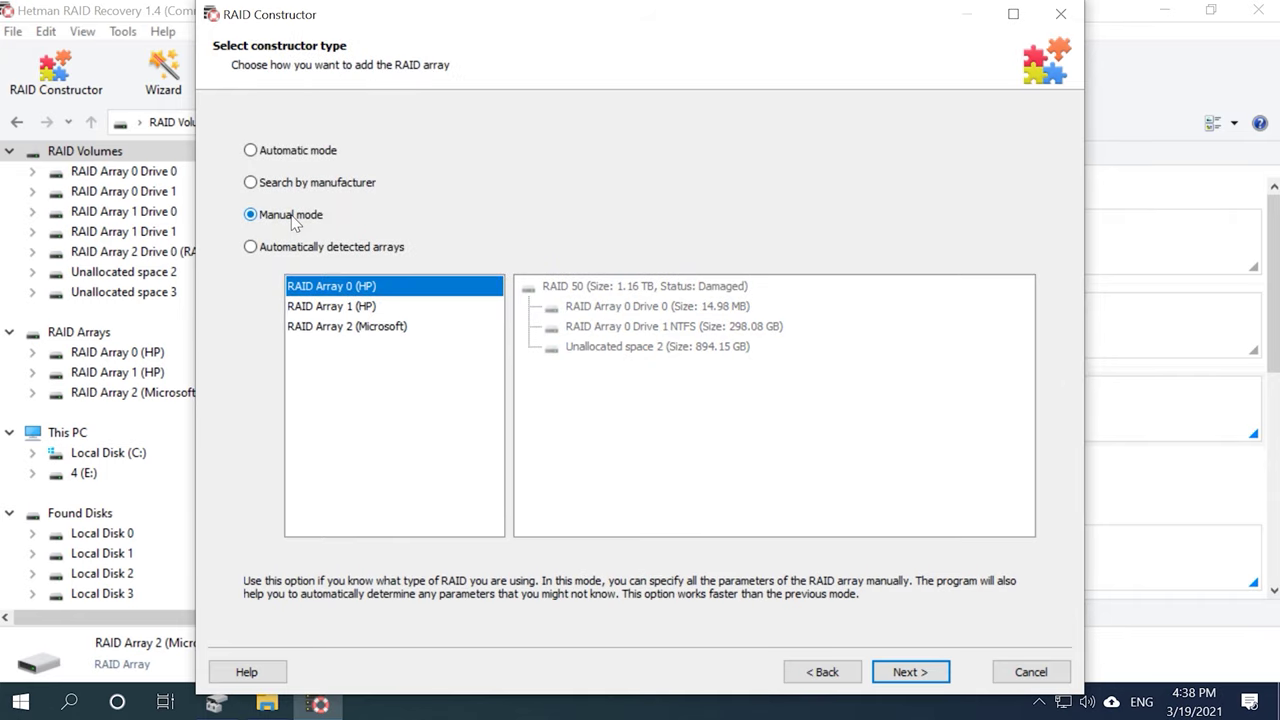
pyautogui.click(908, 671)
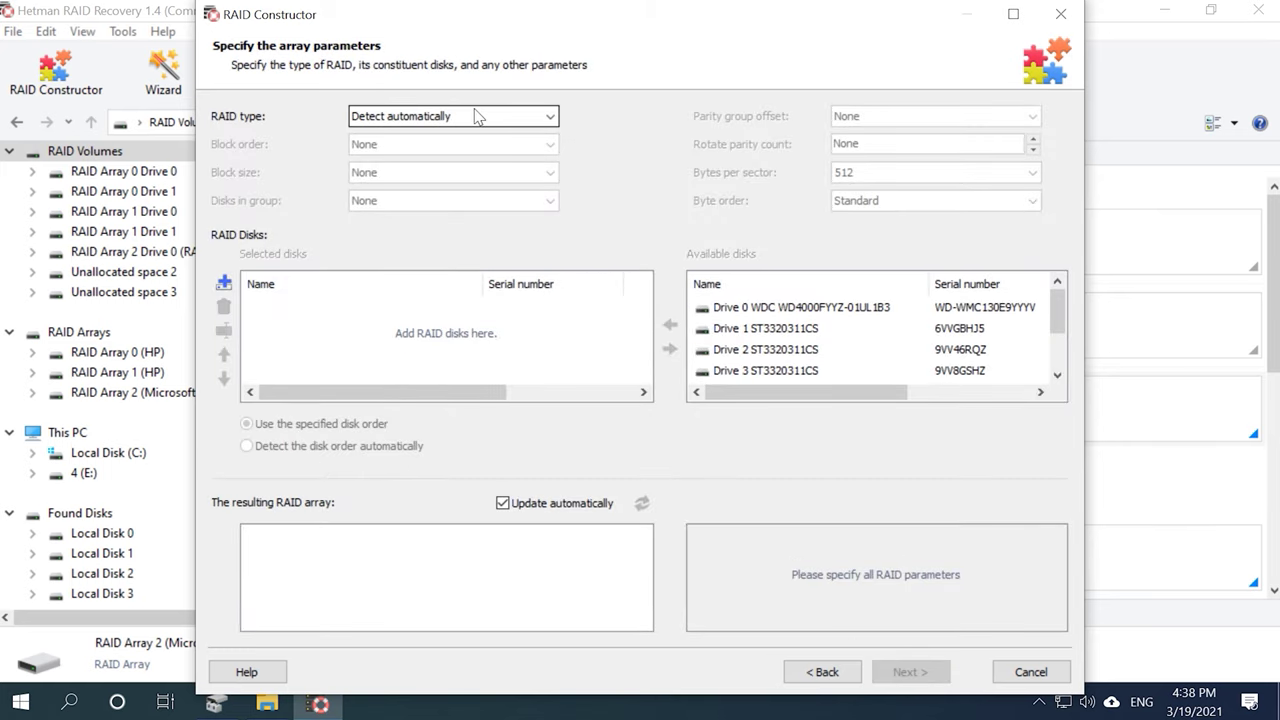
# Set the RAID type to RAID 5 (Parity), the block order to Left Synchronous and the block size to 64 KB
pyautogui.click(550, 116)
pyautogui.click(462, 199)
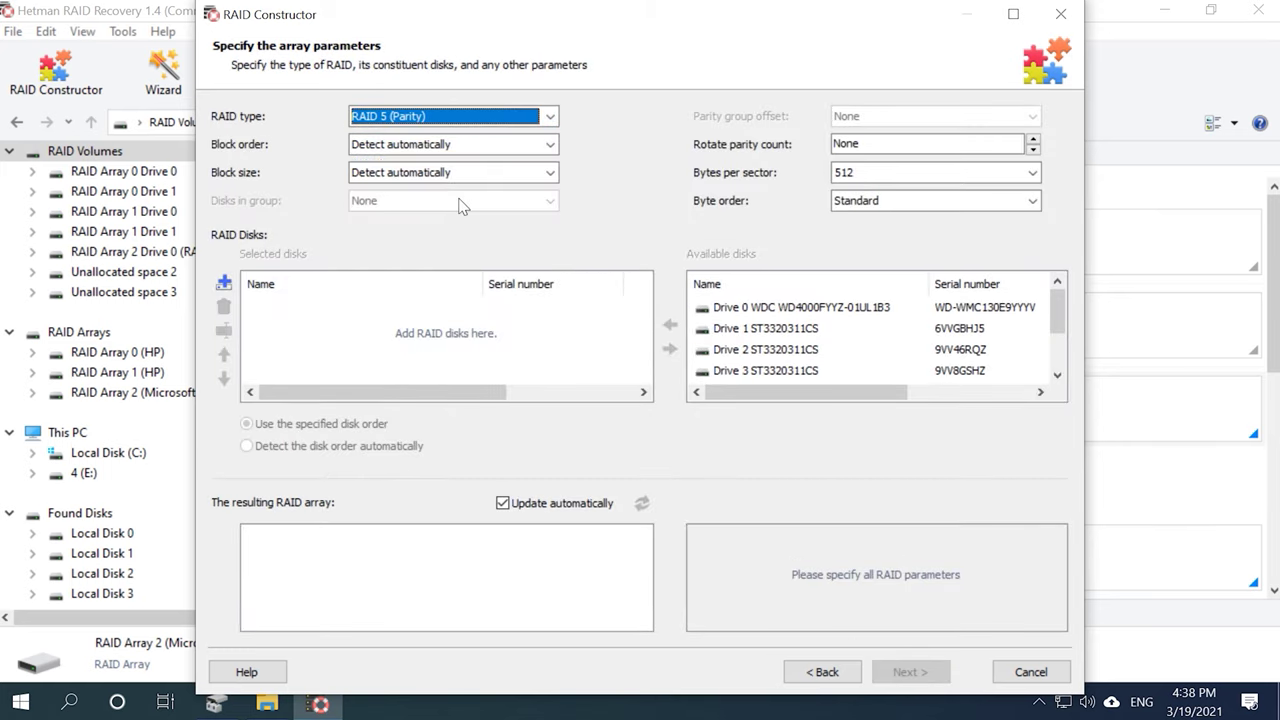
pyautogui.click(550, 144)
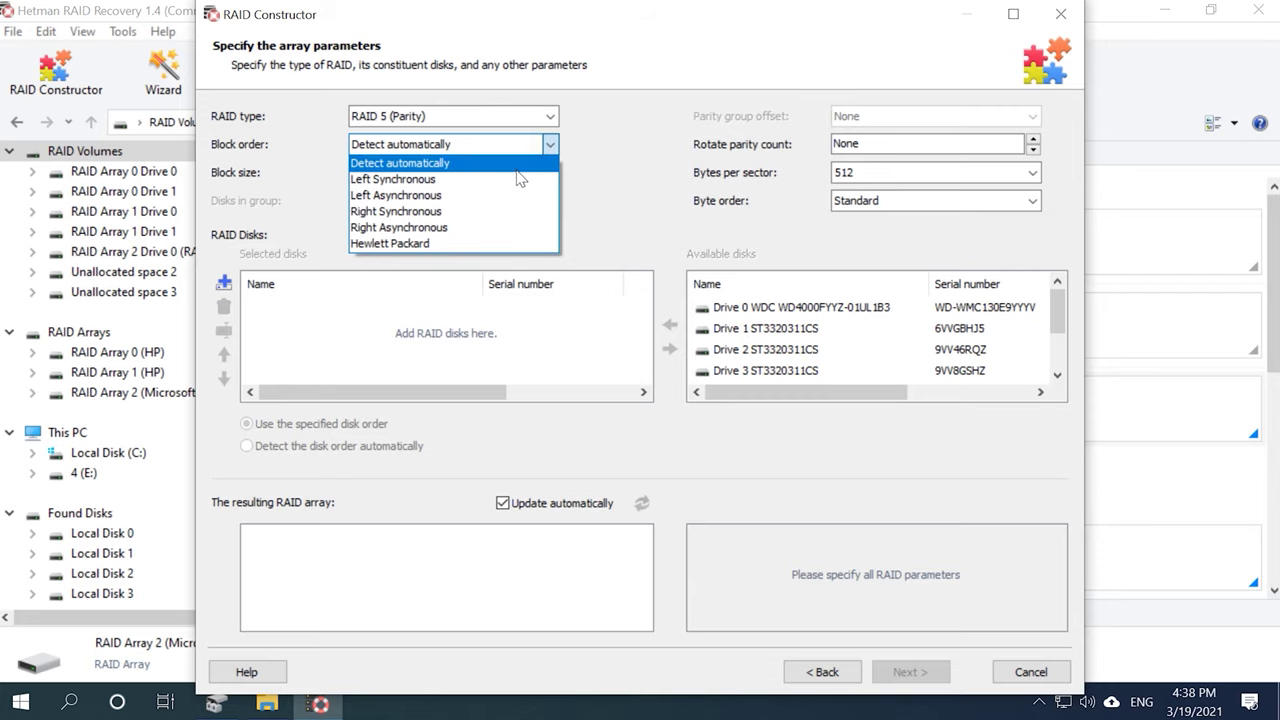
pyautogui.click(442, 179)
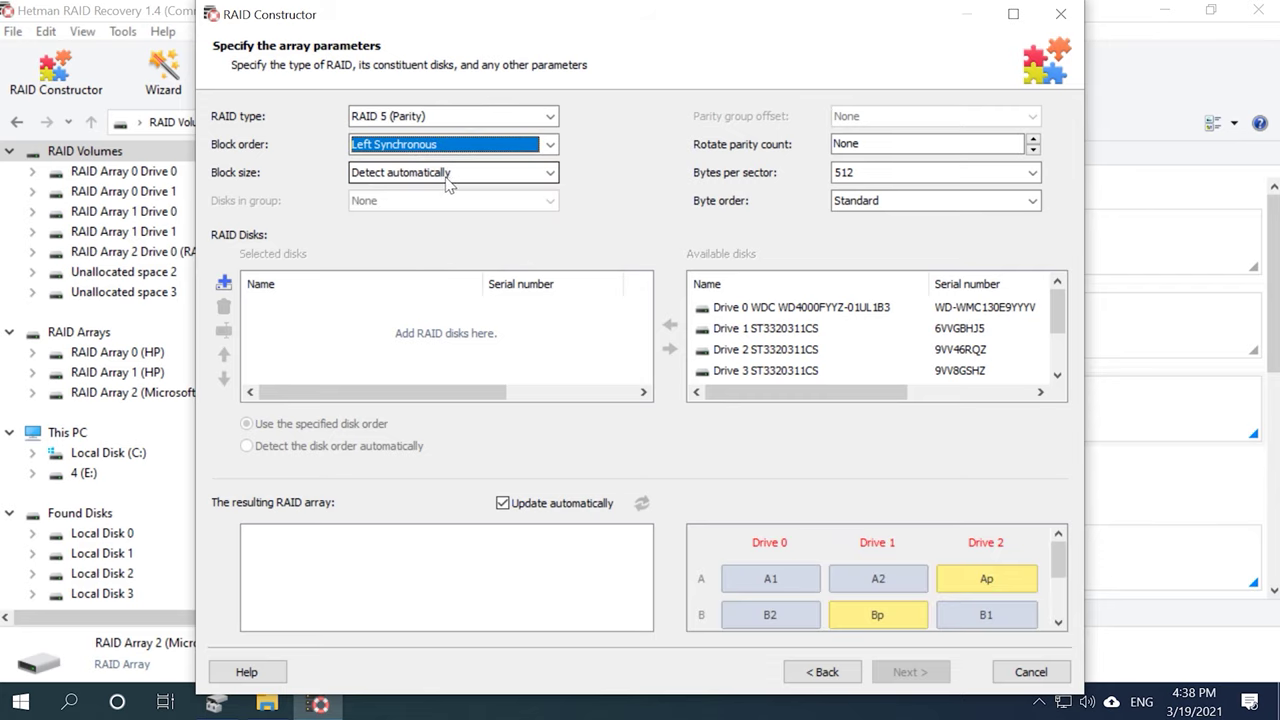
pyautogui.click(547, 172)
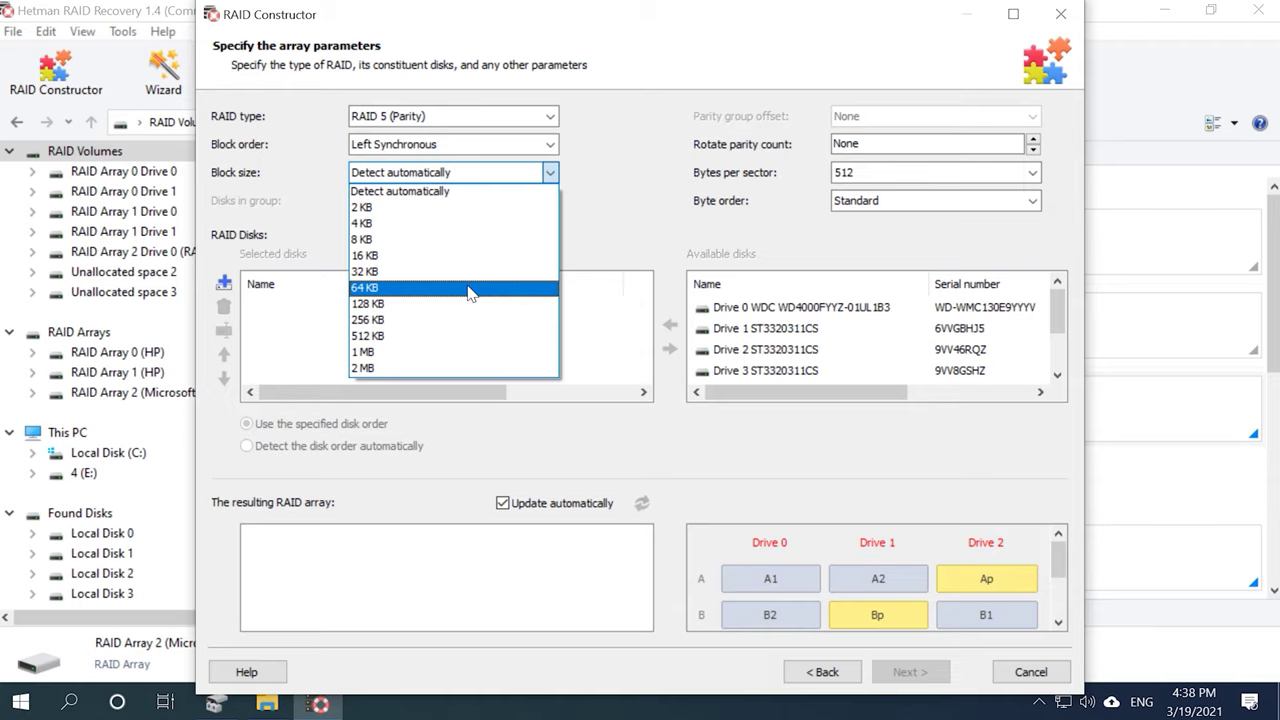
pyautogui.click(462, 289)
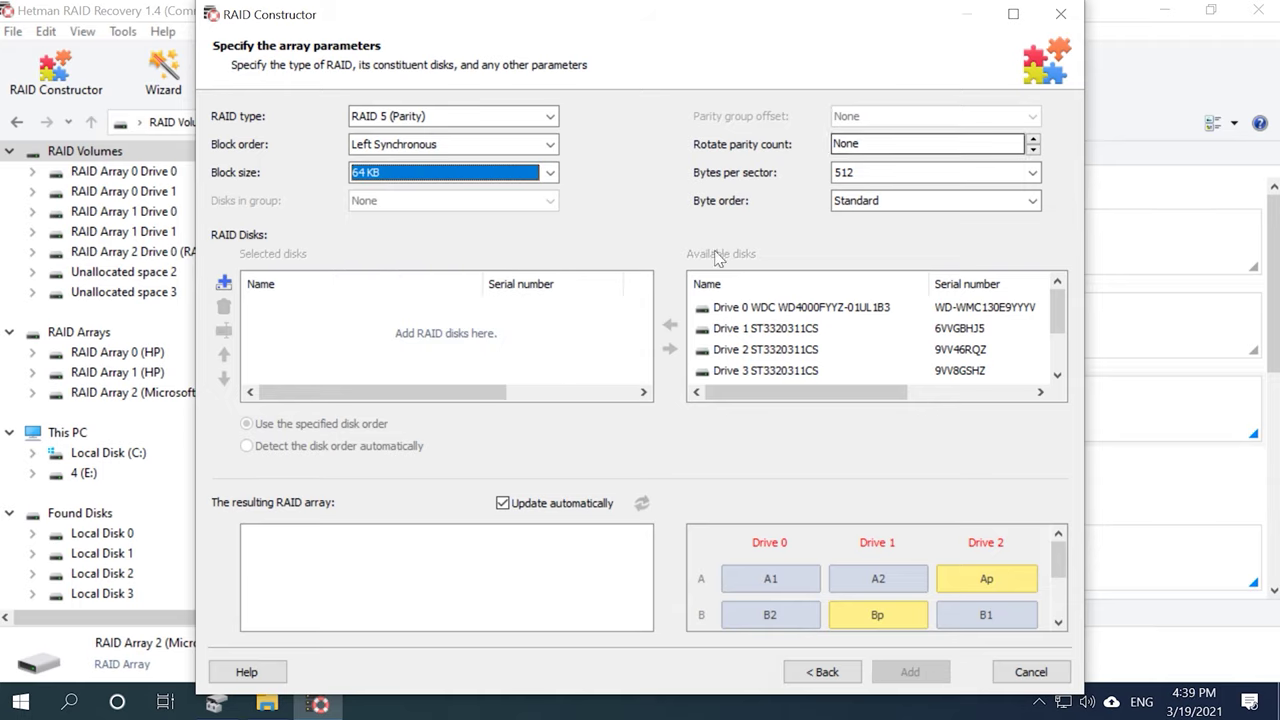
# Add the four ST3320311CS disks Drive 1 through Drive 4, in that order, to the array's RAID disks
pyautogui.click(702, 328)
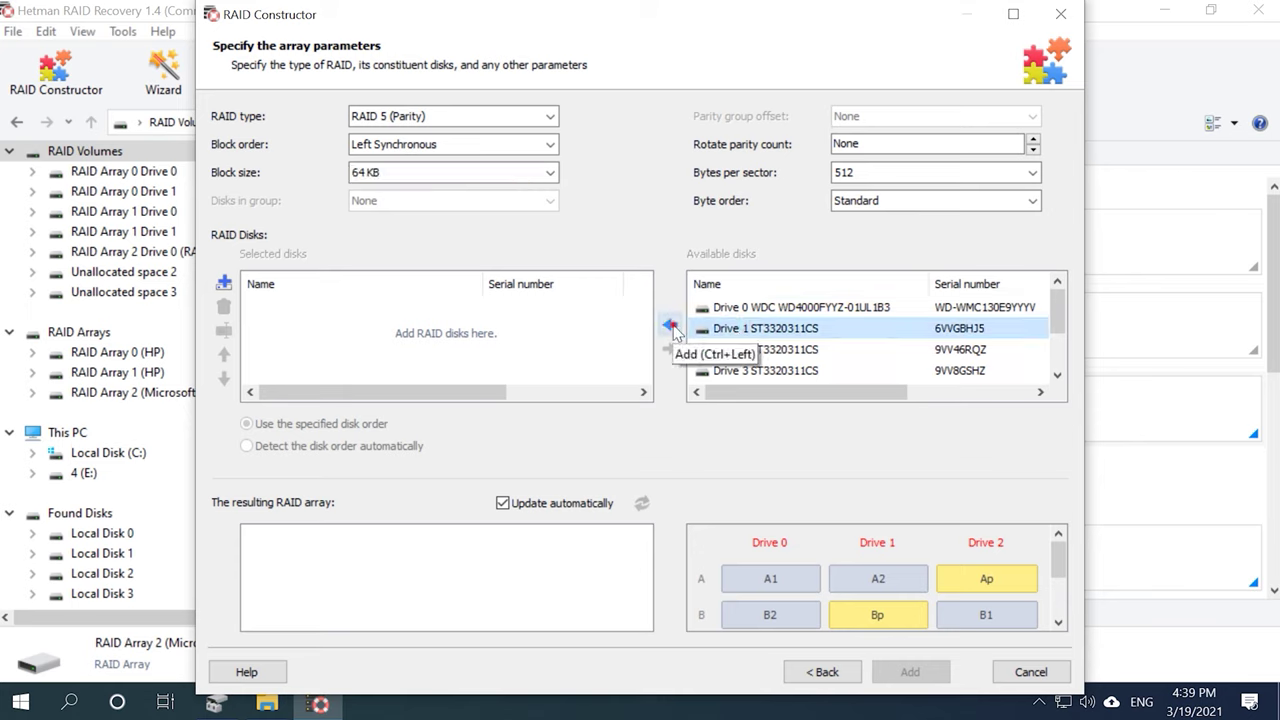
pyautogui.click(671, 326)
pyautogui.click(671, 326)
pyautogui.click(671, 326)
pyautogui.click(671, 326)
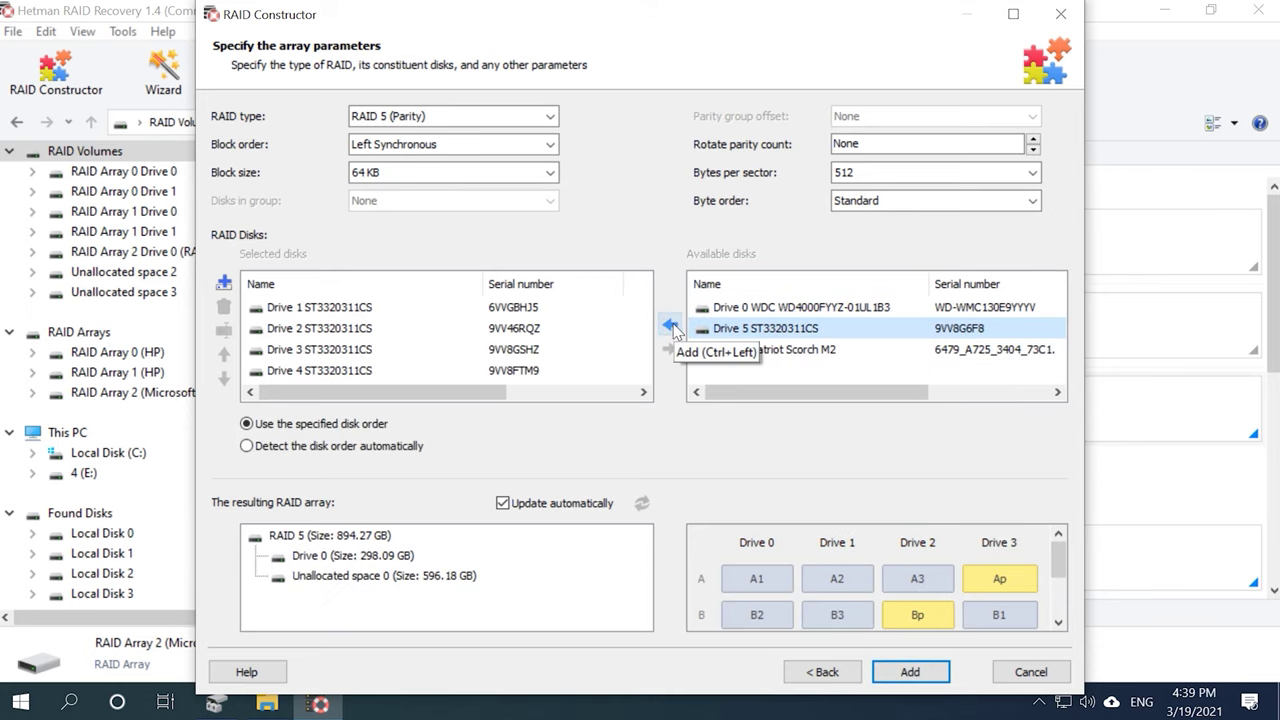
# Check the order of the selected disks, append an empty disk after Drive 4, and add the array
pyautogui.click(336, 307)
pyautogui.click(343, 328)
pyautogui.click(352, 349)
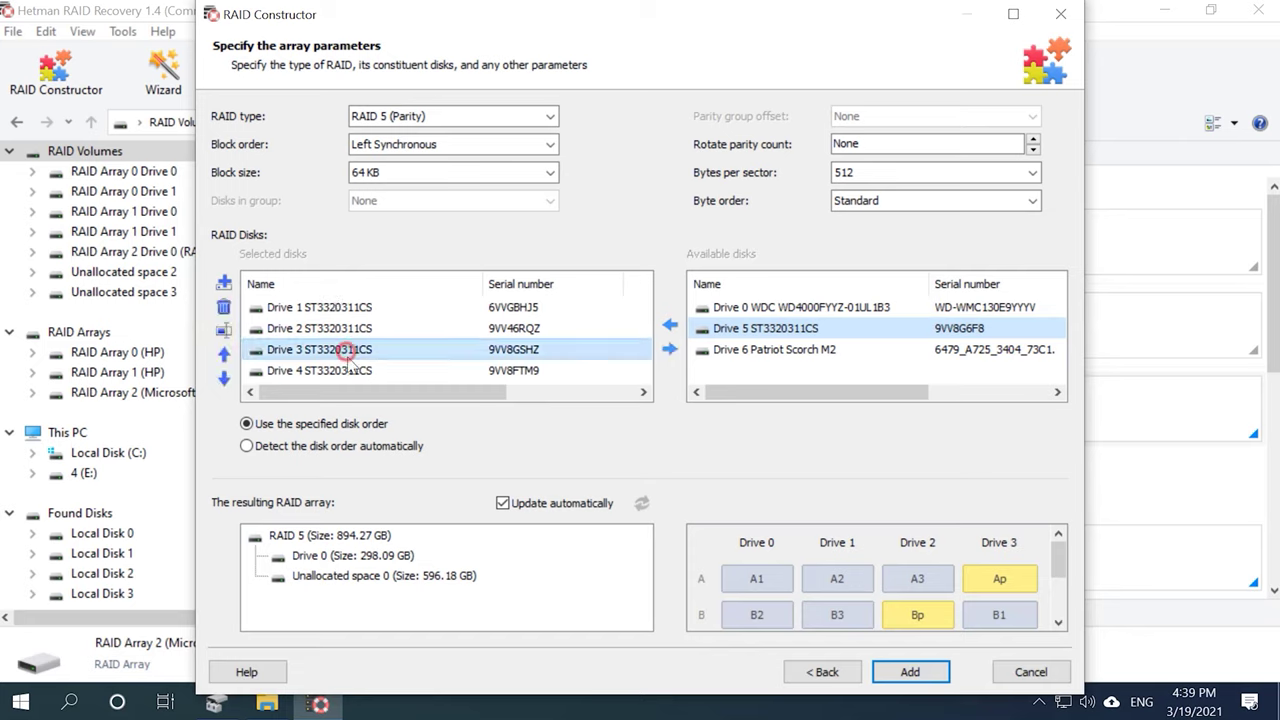
pyautogui.click(350, 370)
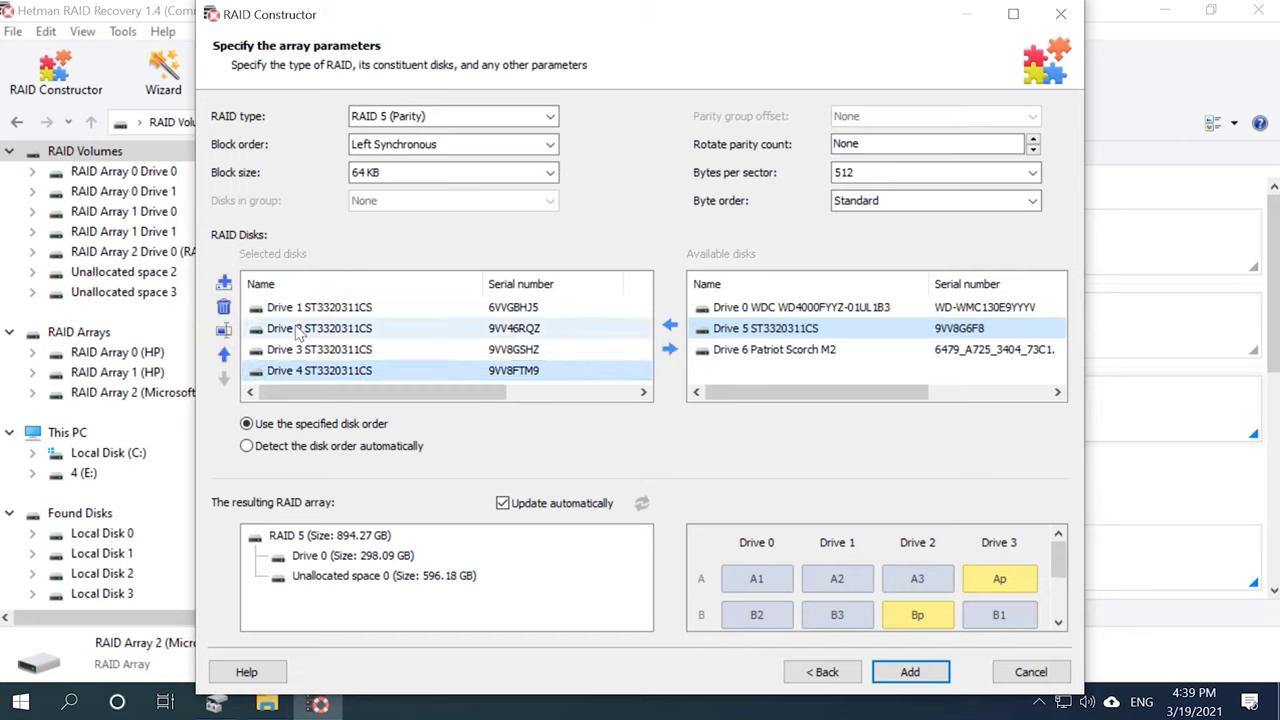
pyautogui.click(223, 285)
pyautogui.click(345, 374)
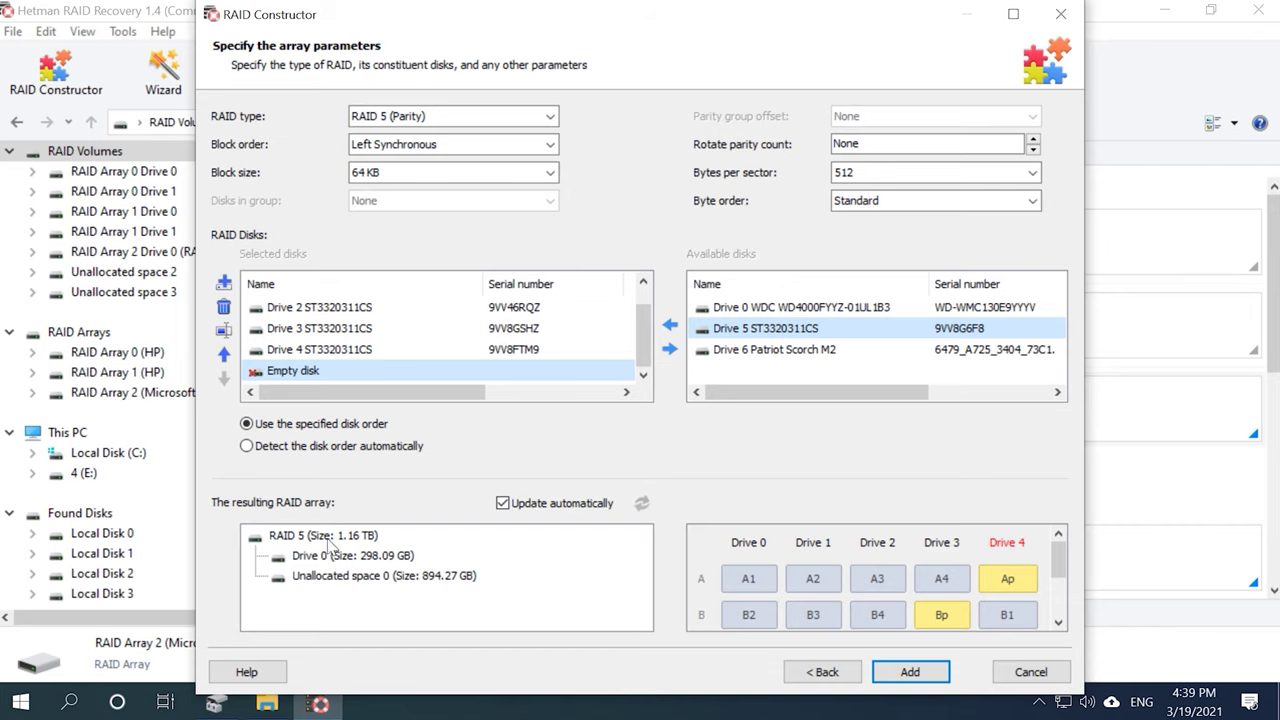
pyautogui.click(909, 670)
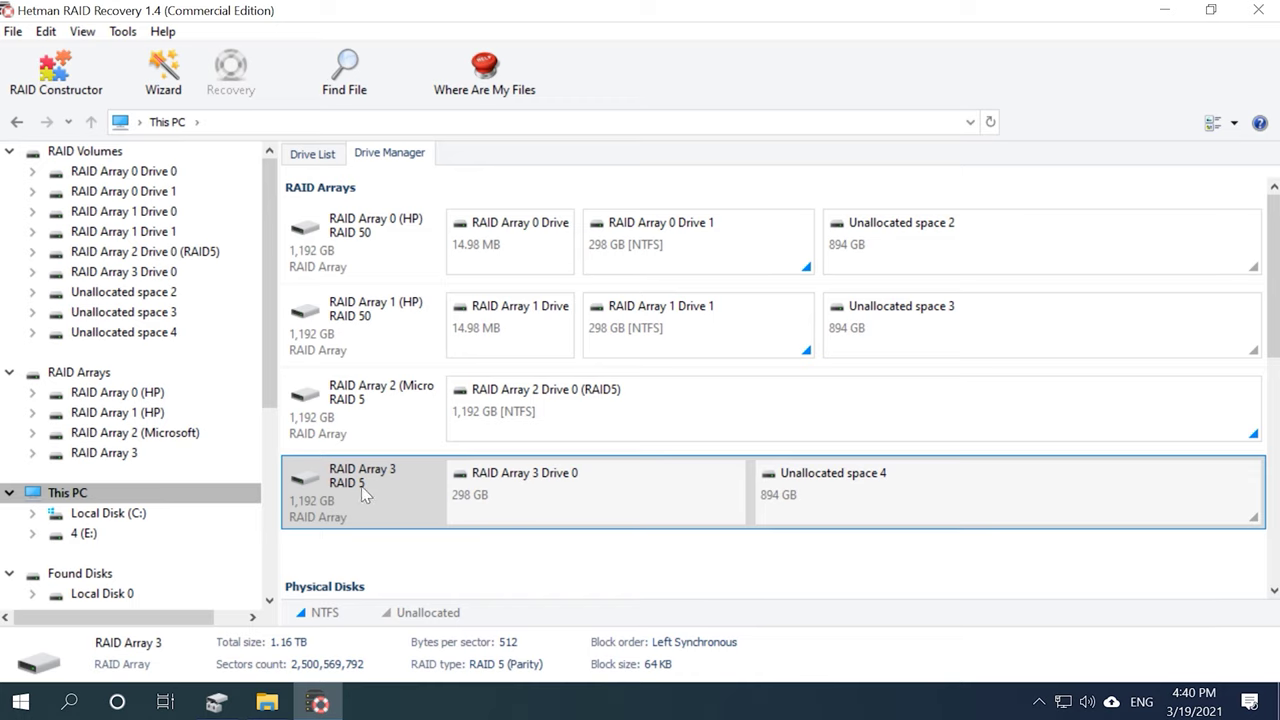
# Run a fast scan on RAID Array 3 from the drive list and finish the wizard
pyautogui.click(314, 153)
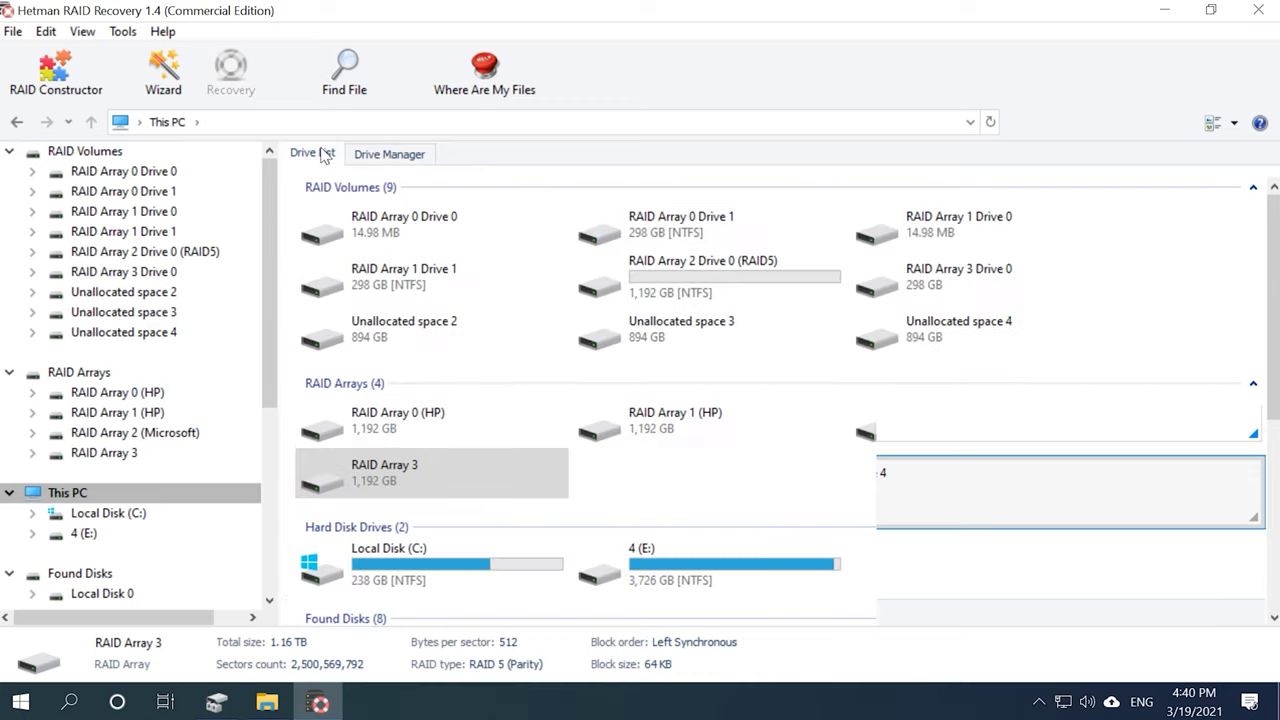
pyautogui.doubleClick(410, 467)
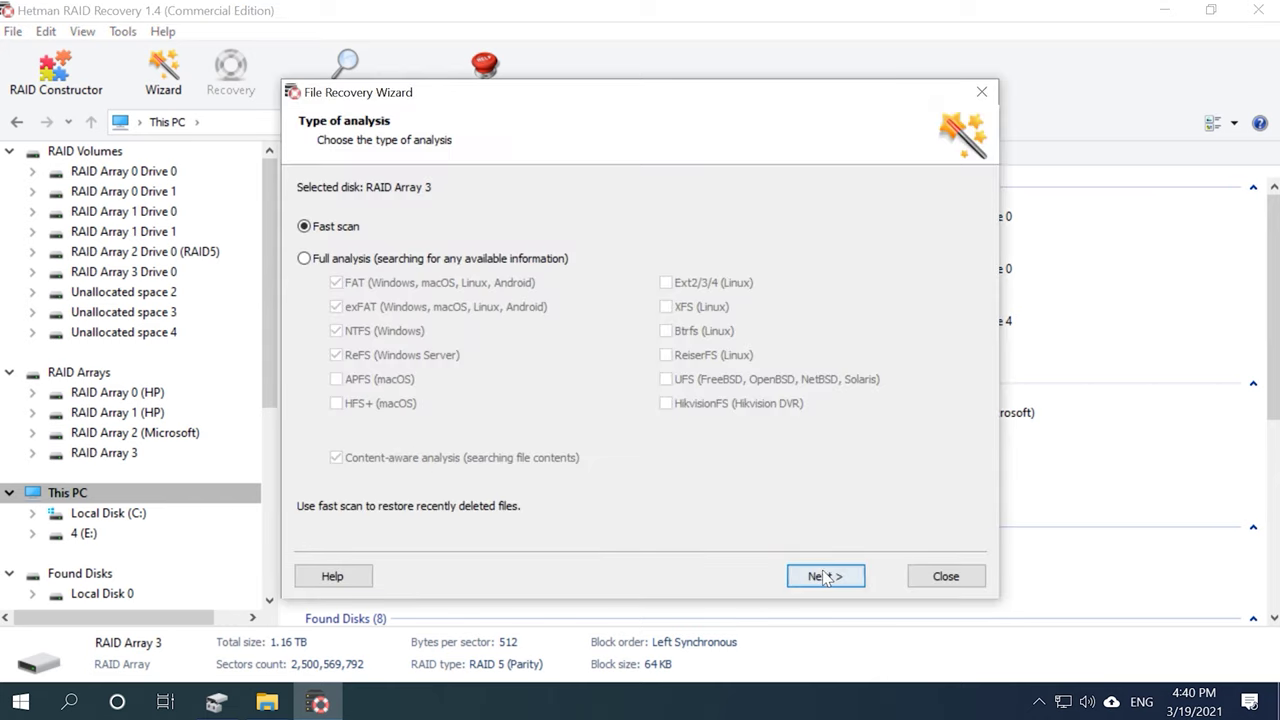
pyautogui.click(826, 576)
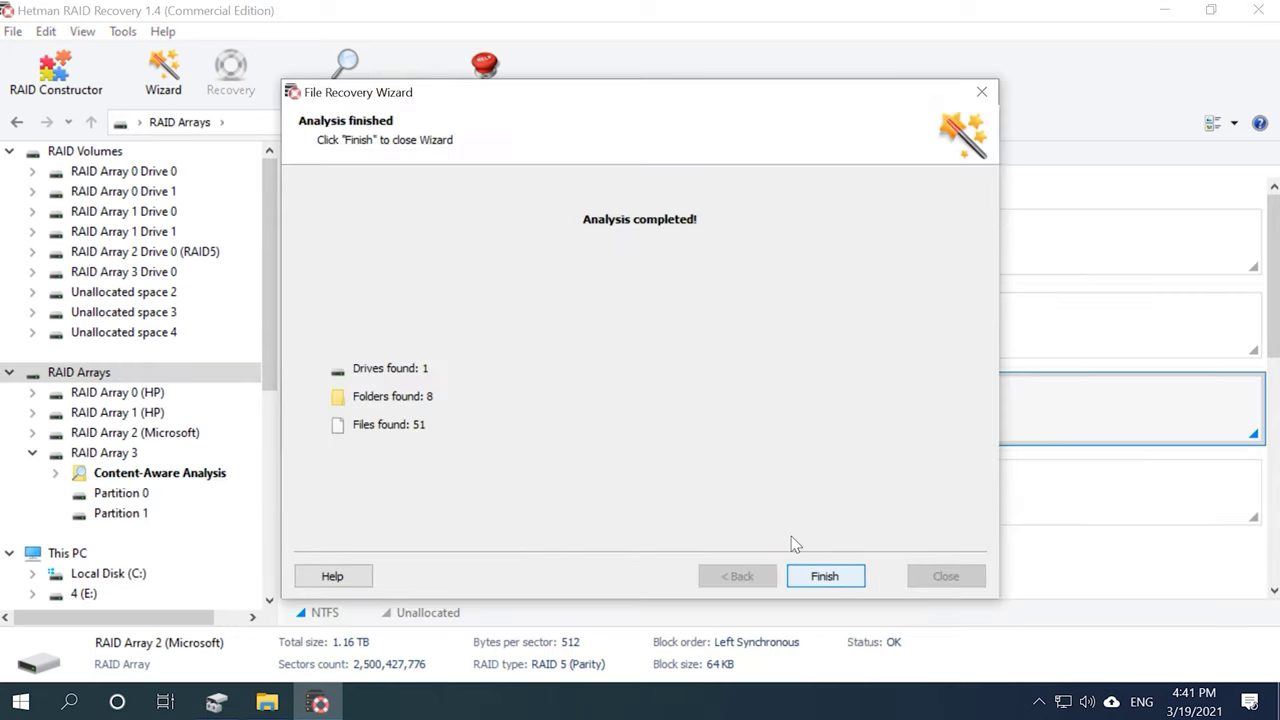
pyautogui.click(839, 578)
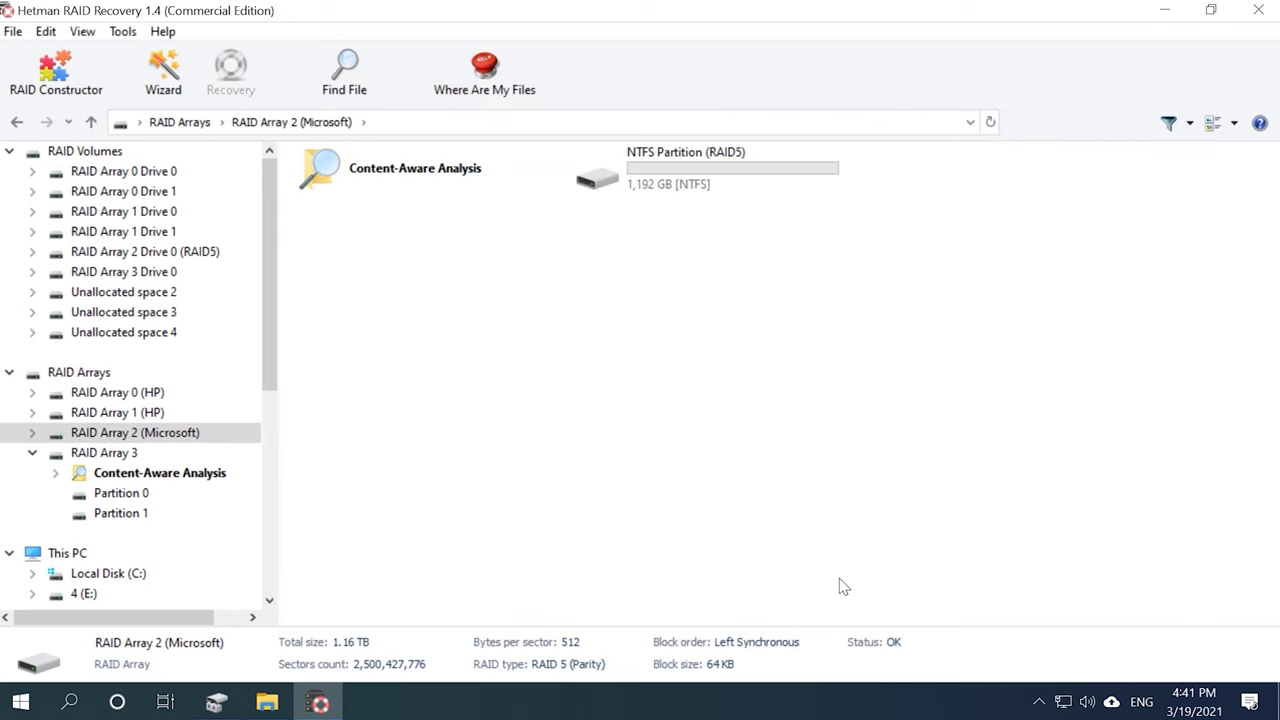
# Open the NTFS Partition (RAID5) of RAID Array 2 and select 022.jpg through 026.jpg for saving to the hard disk
pyautogui.doubleClick(706, 187)
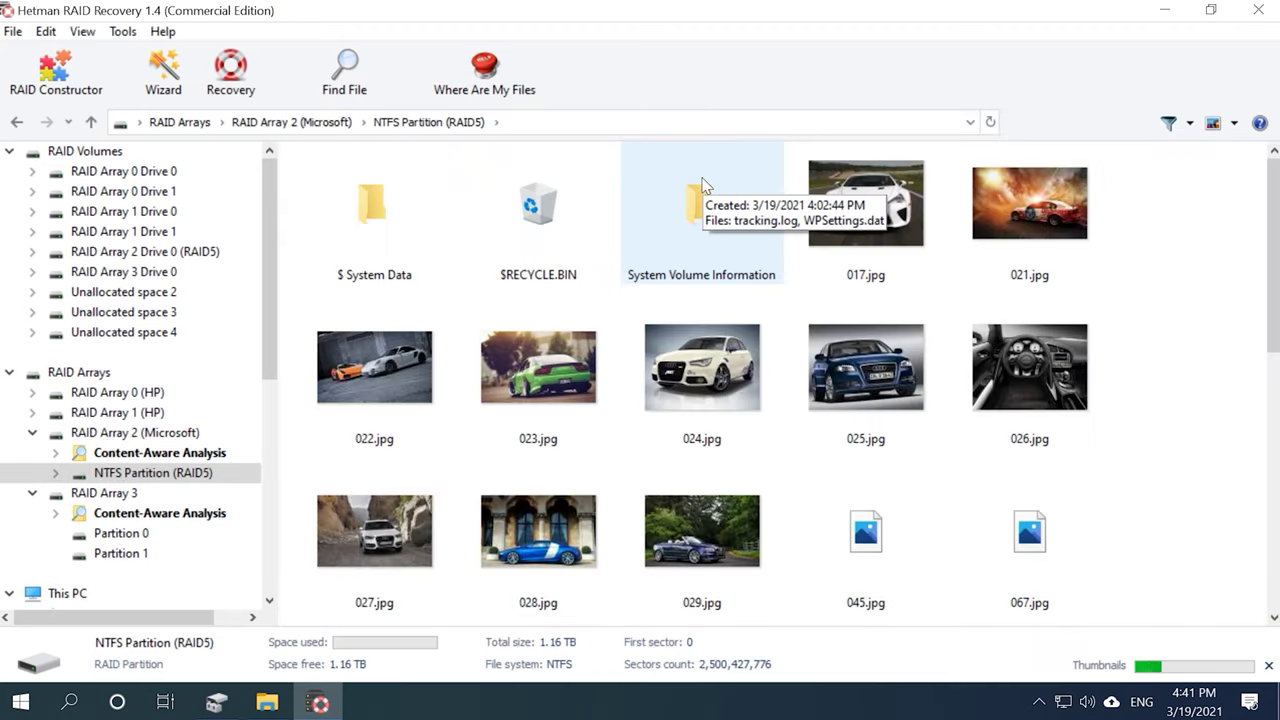
pyautogui.moveTo(1272, 257); pyautogui.dragTo(328, 312)
pyautogui.click(230, 72)
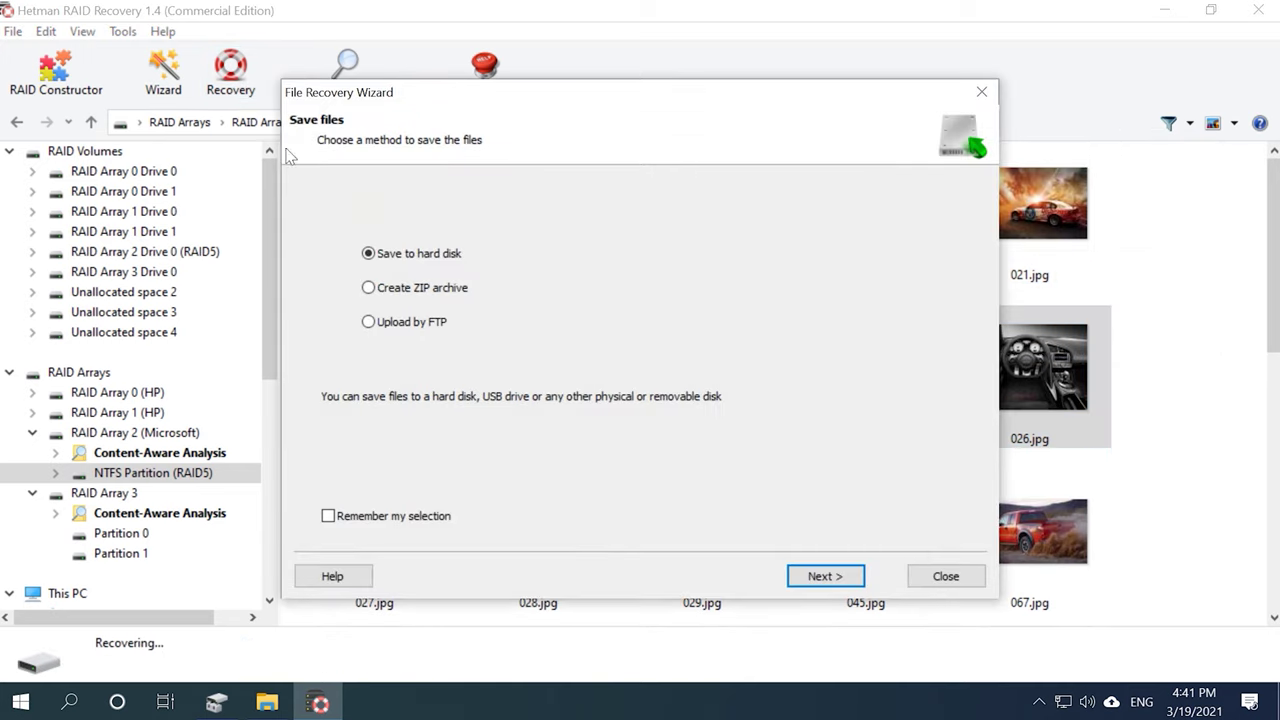
pyautogui.click(825, 576)
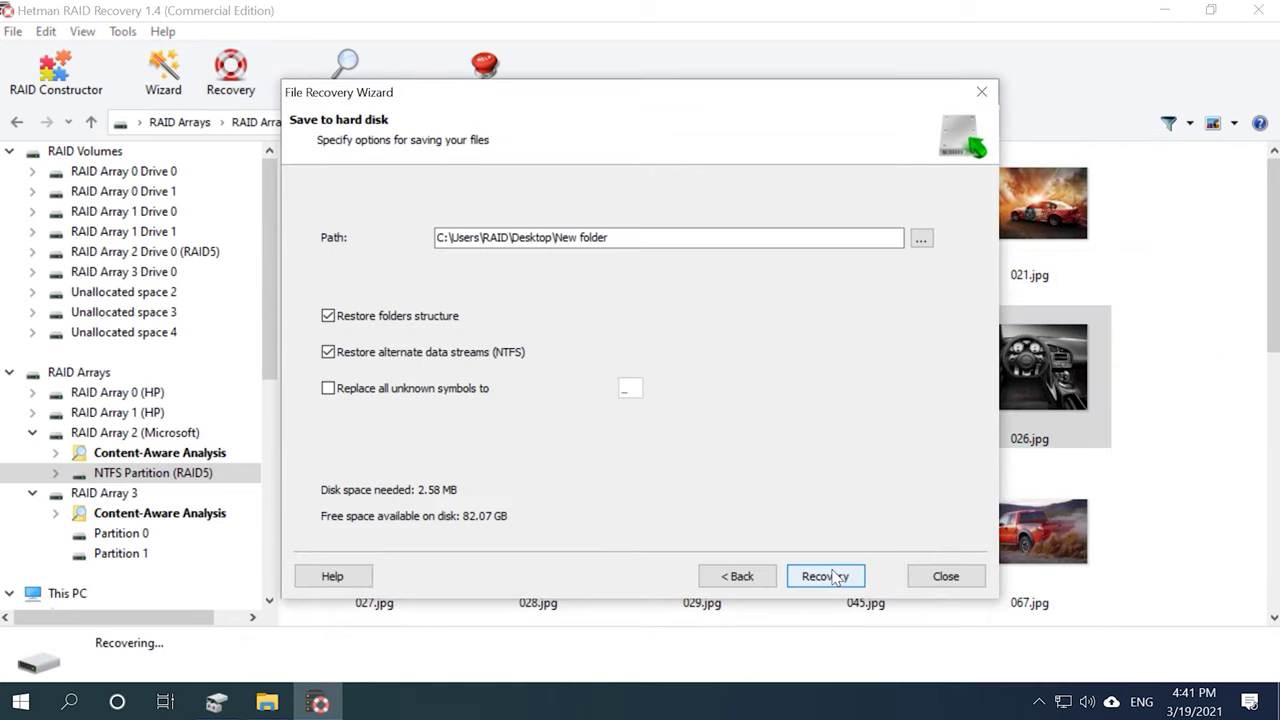
# Recover the selected pictures into another new folder on the desktop, keeping the folder structure, and finish the wizard
pyautogui.click(920, 238)
pyautogui.click(540, 296)
pyautogui.click(527, 494)
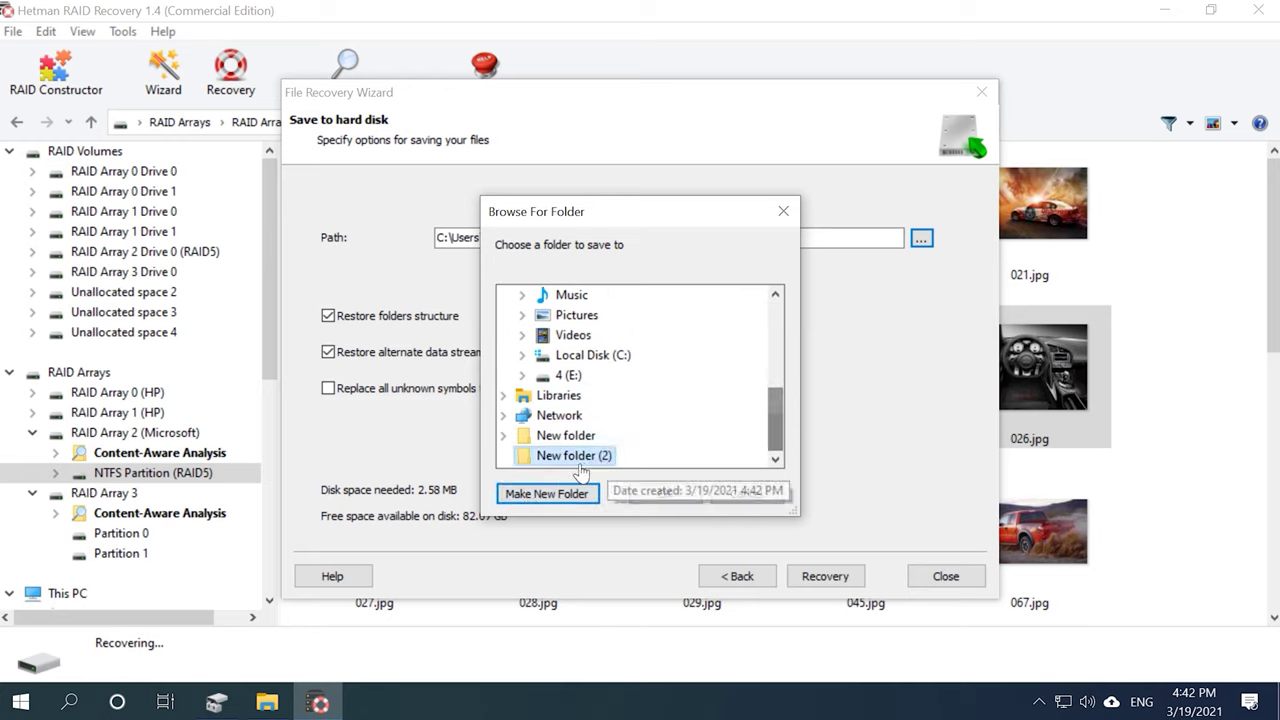
pyautogui.click(665, 494)
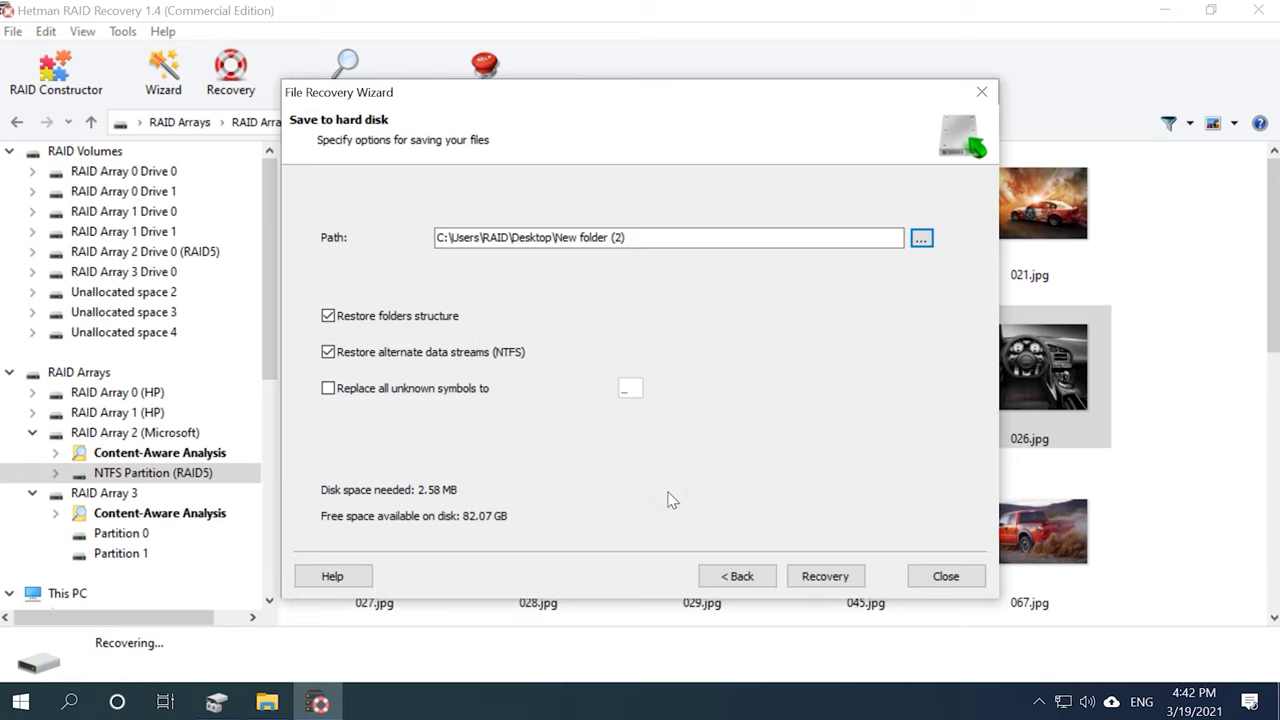
pyautogui.click(815, 570)
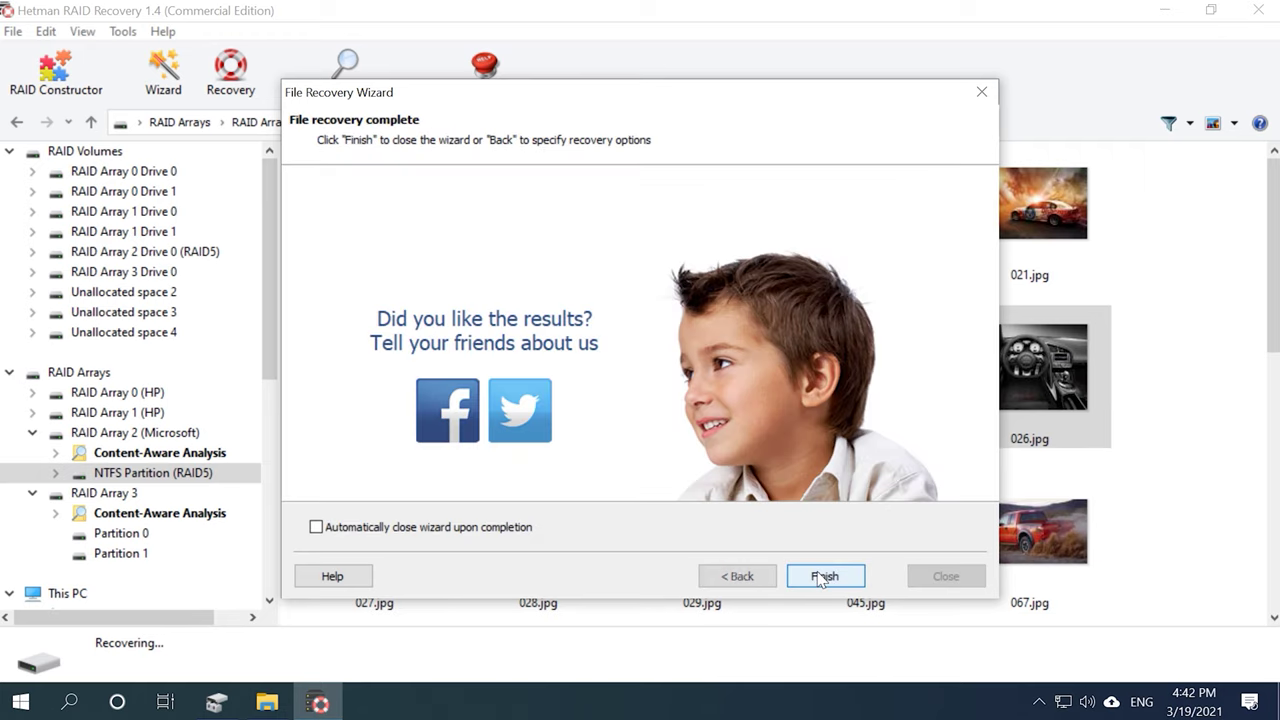
pyautogui.click(819, 574)
# Open New folder (2) on the desktop and show its recovered pictures as extra large icons
pyautogui.click(1160, 10)
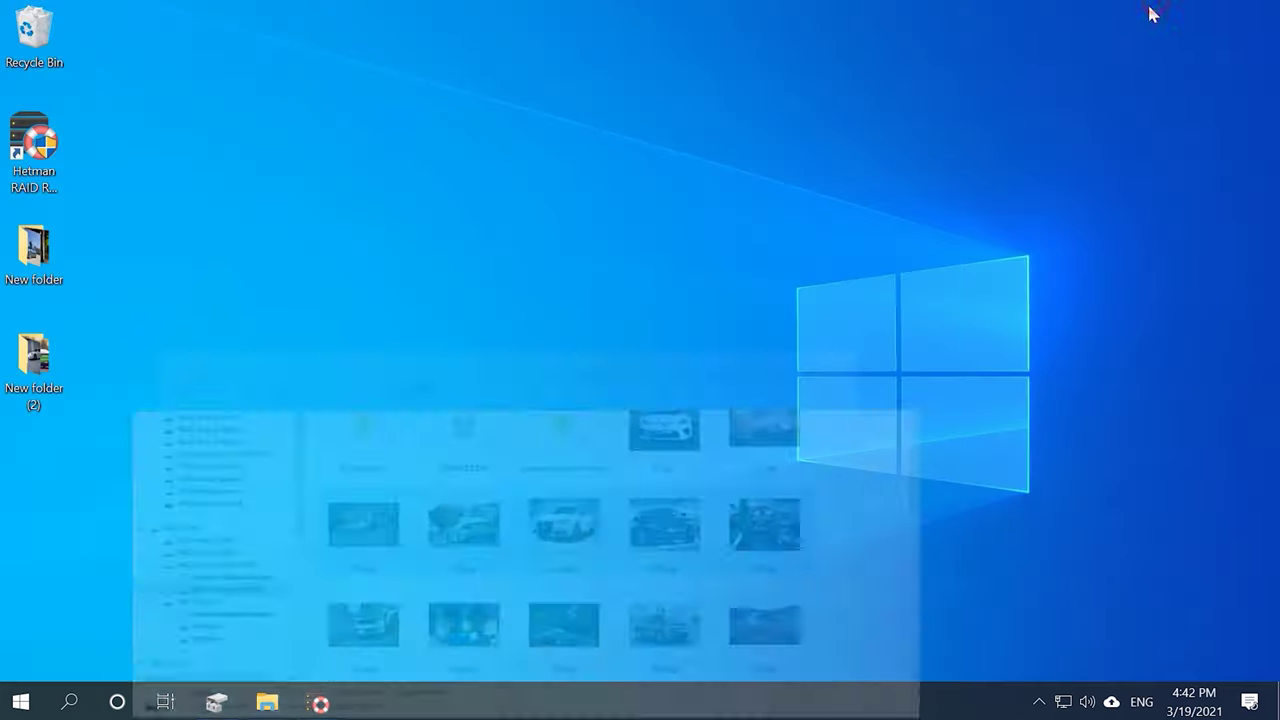
pyautogui.doubleClick(34, 362)
pyautogui.click(494, 40)
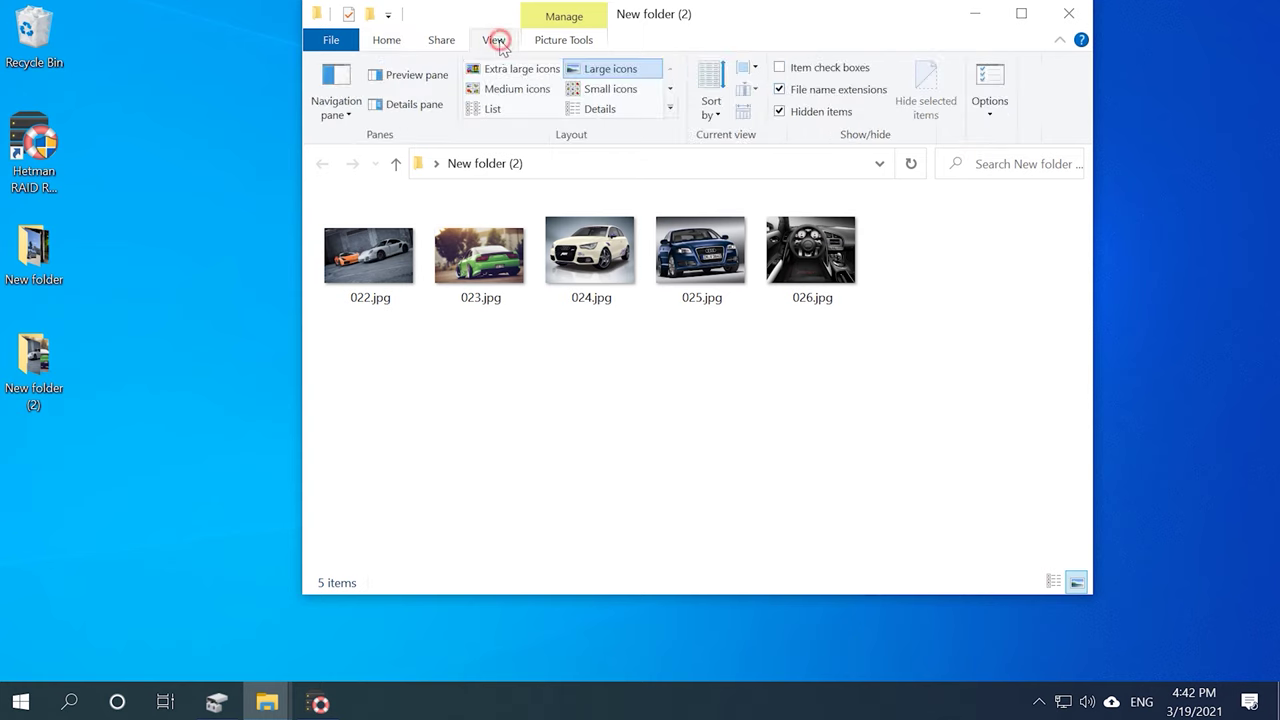
pyautogui.click(508, 68)
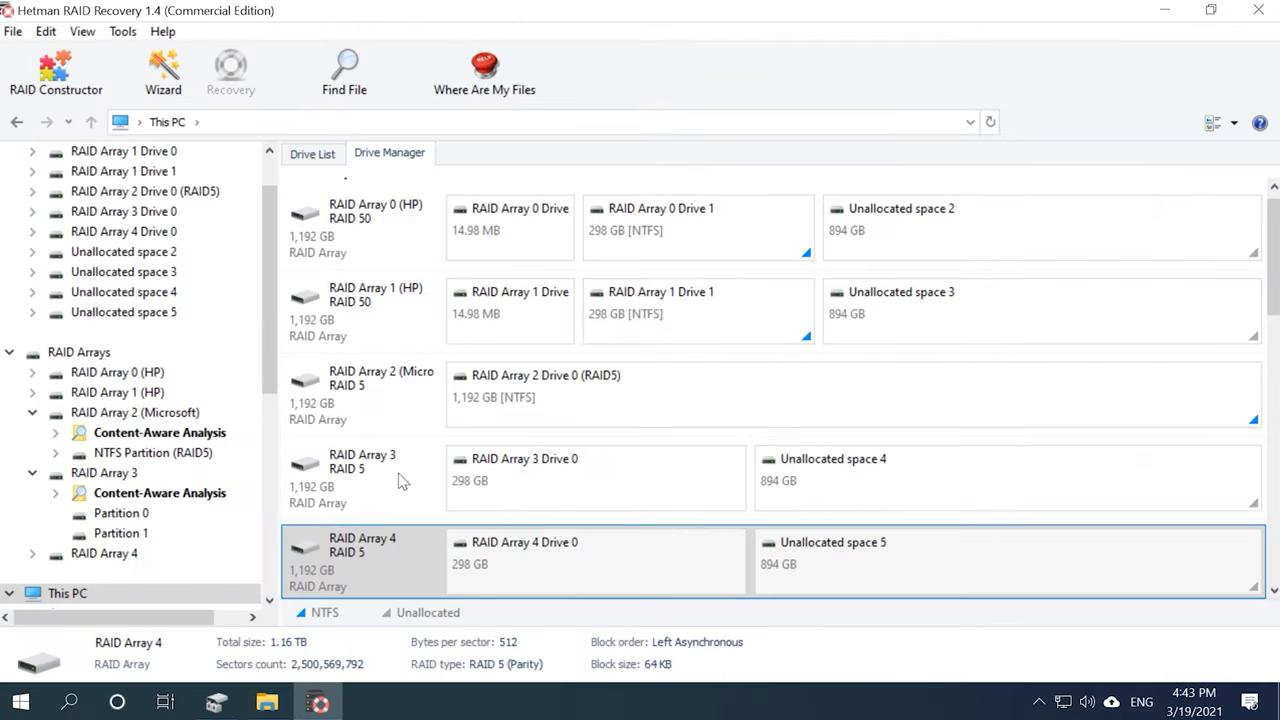
# Examine the RAID type, block order, block size and member disks in the properties of RAID Array 4
pyautogui.click(310, 153)
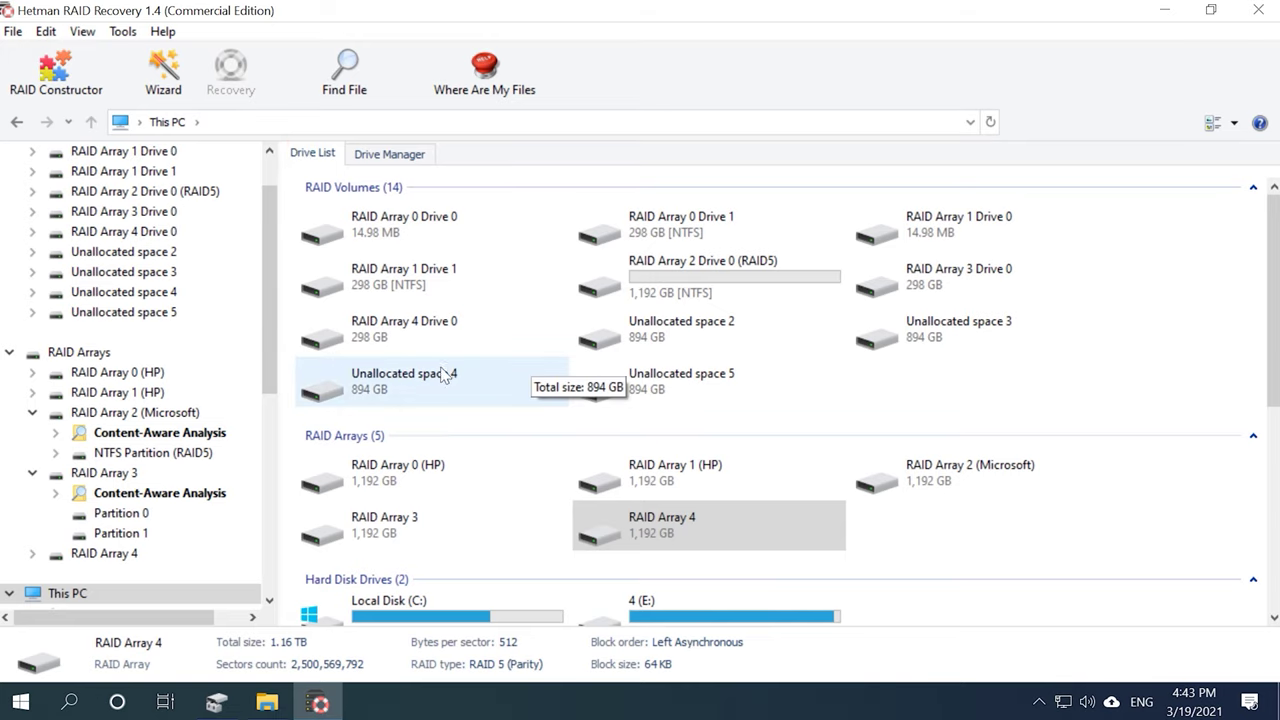
pyautogui.rightClick(720, 522)
pyautogui.click(785, 506)
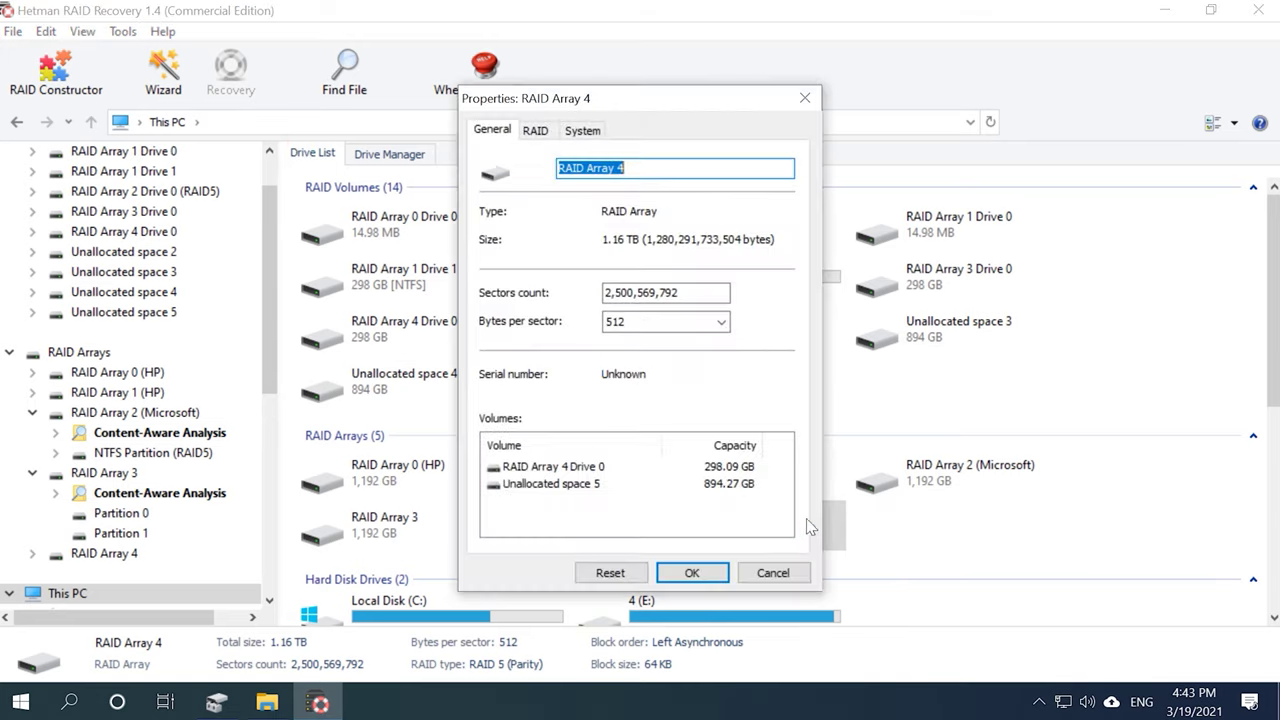
pyautogui.click(537, 134)
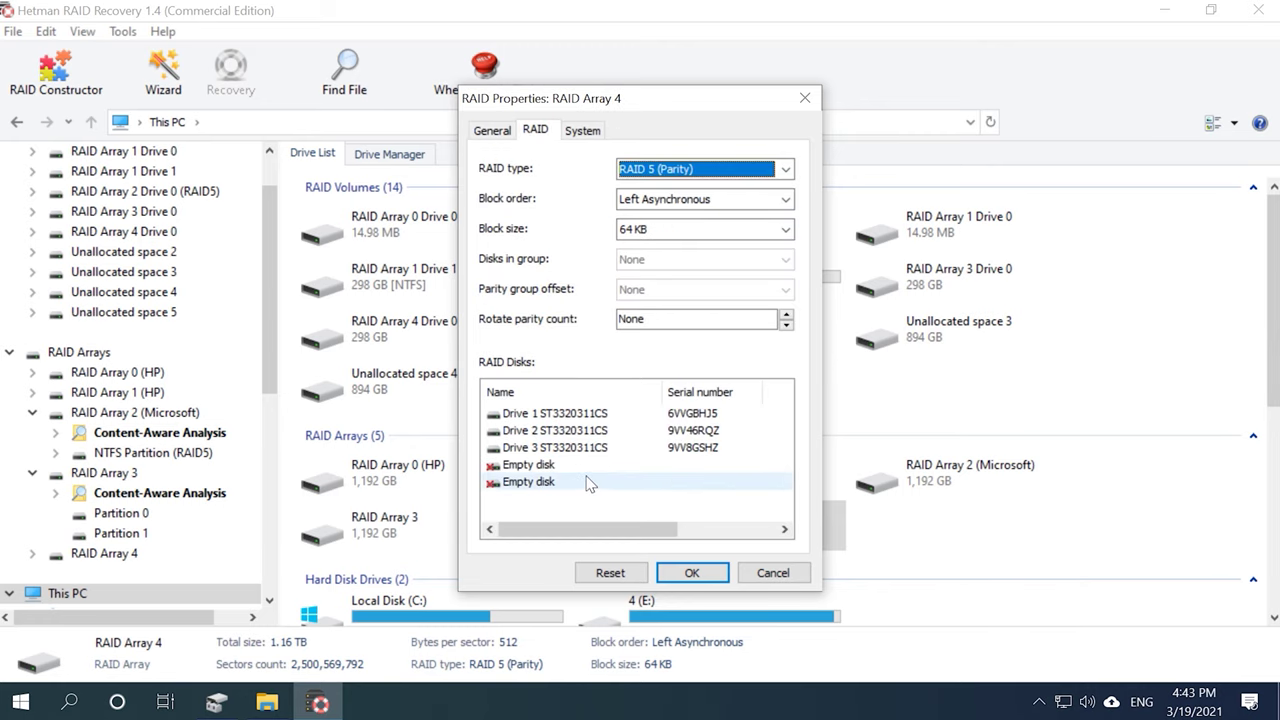
pyautogui.click(692, 573)
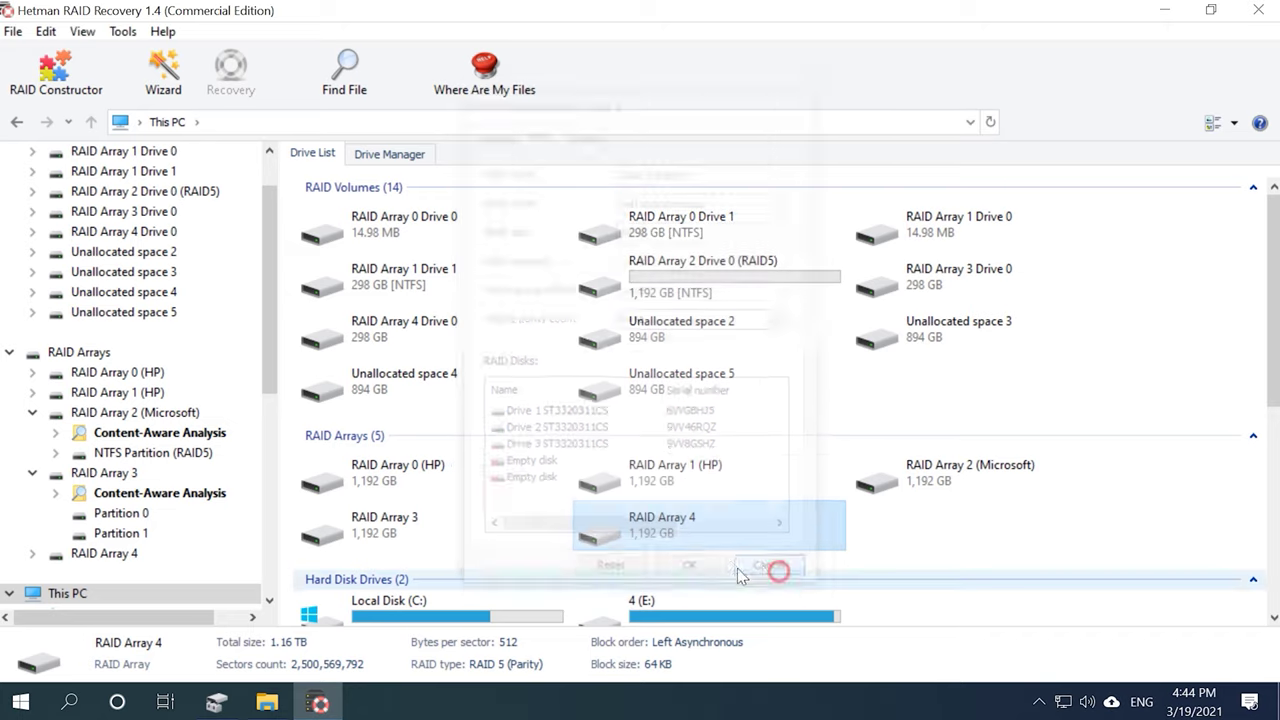
# Open RAID Array 4 to start its analysis
pyautogui.doubleClick(697, 532)
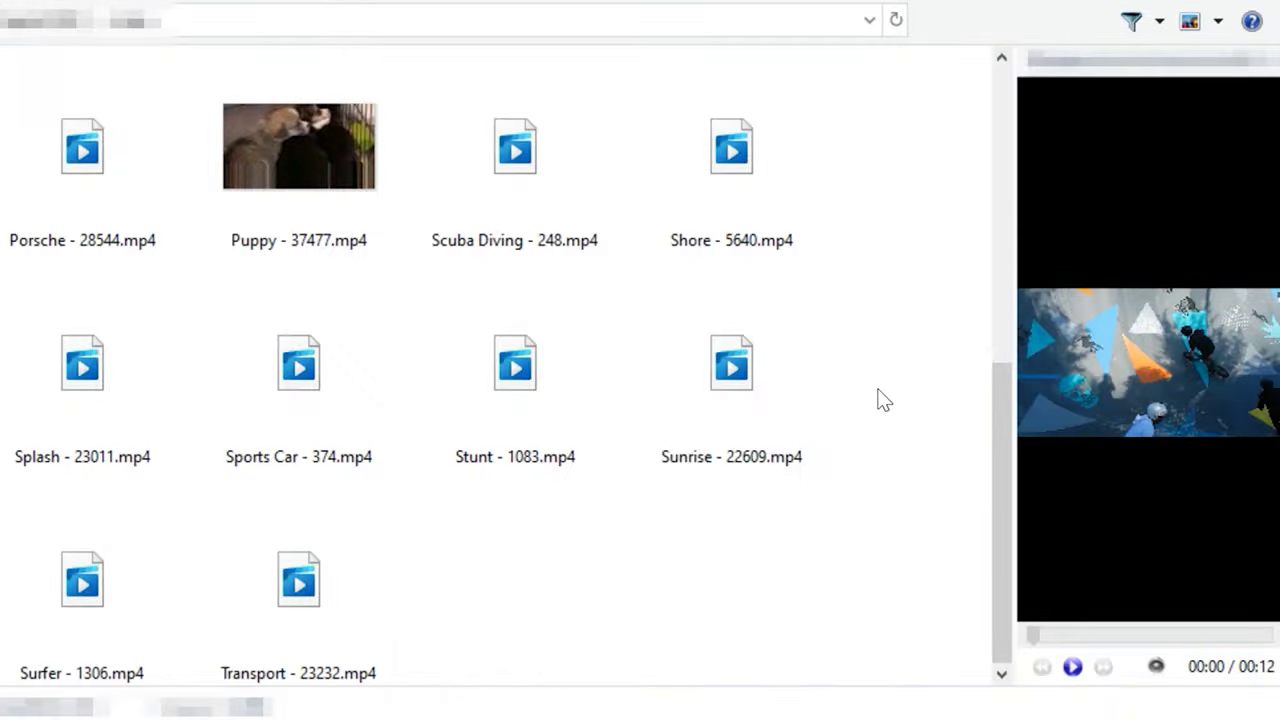